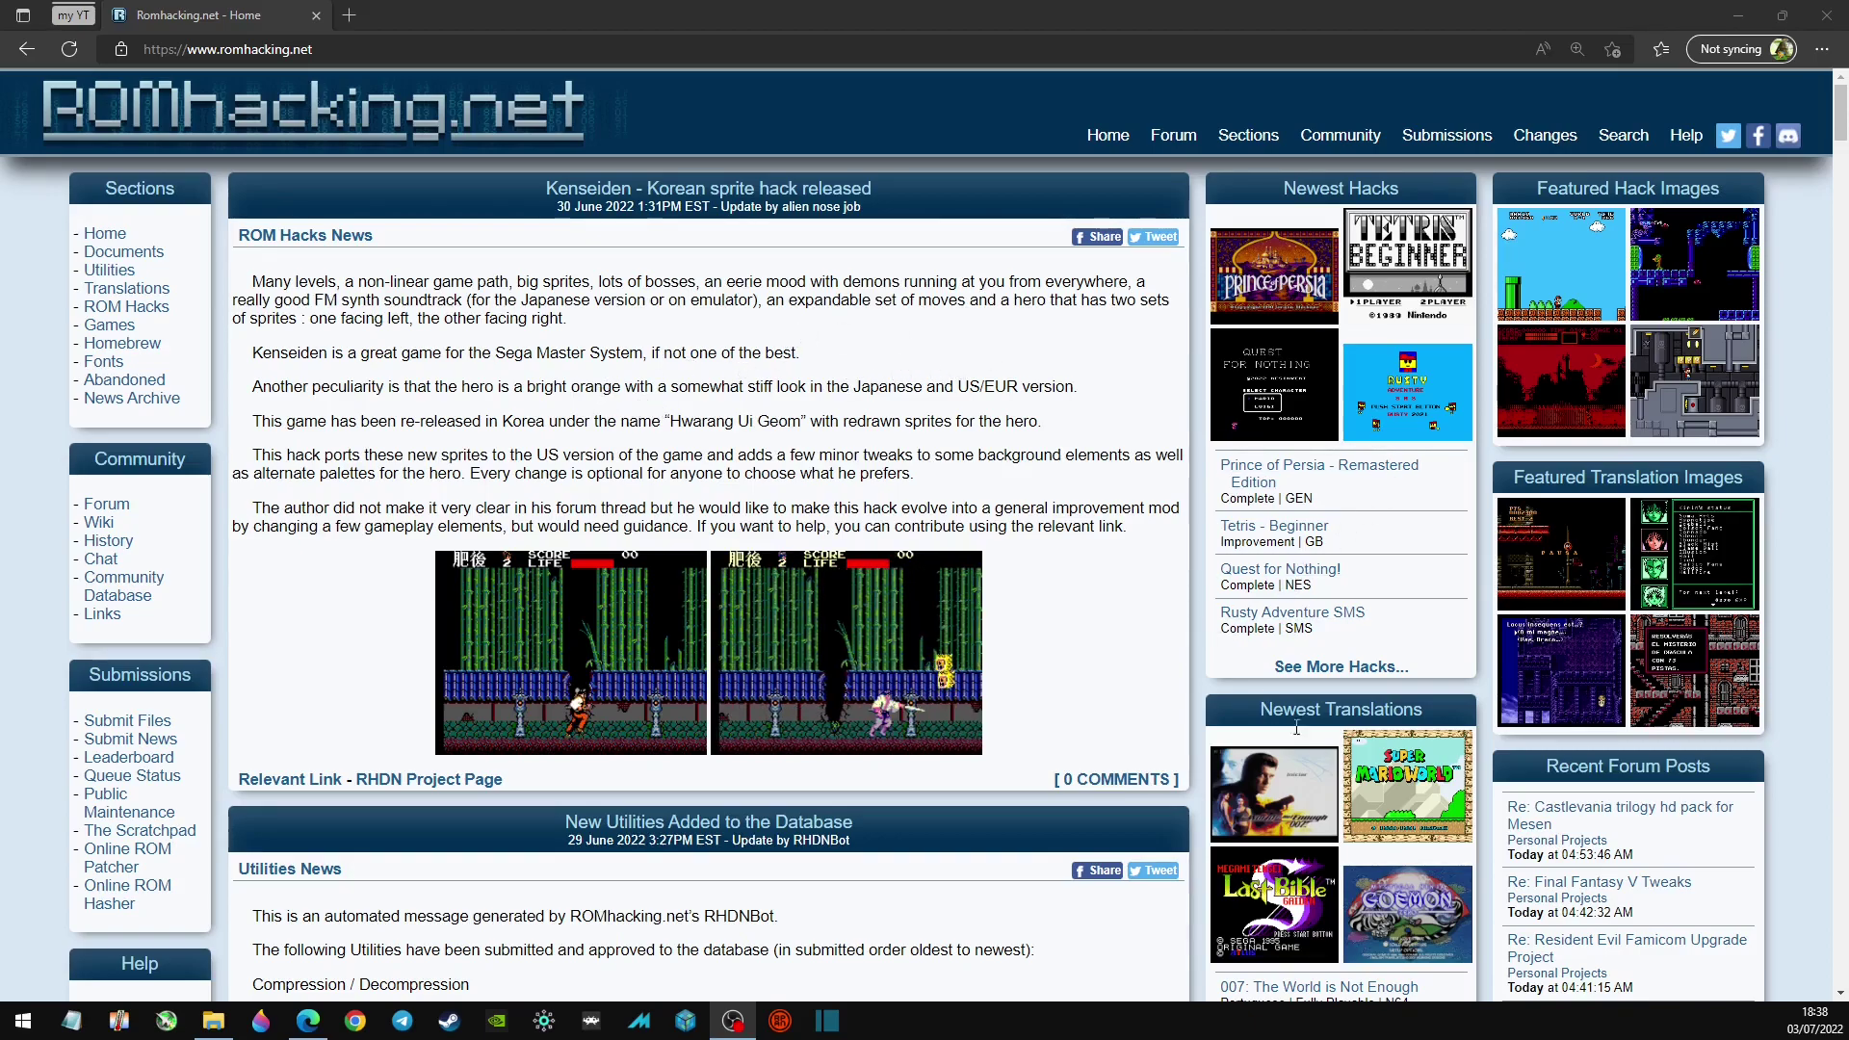
Step: From the newest hacks list, open Prince of Persia - Remastered Edition, note its Prince of Persia (USA) ROM, and download the patch
{"action": "left_click", "coordinate": [1326, 672]}
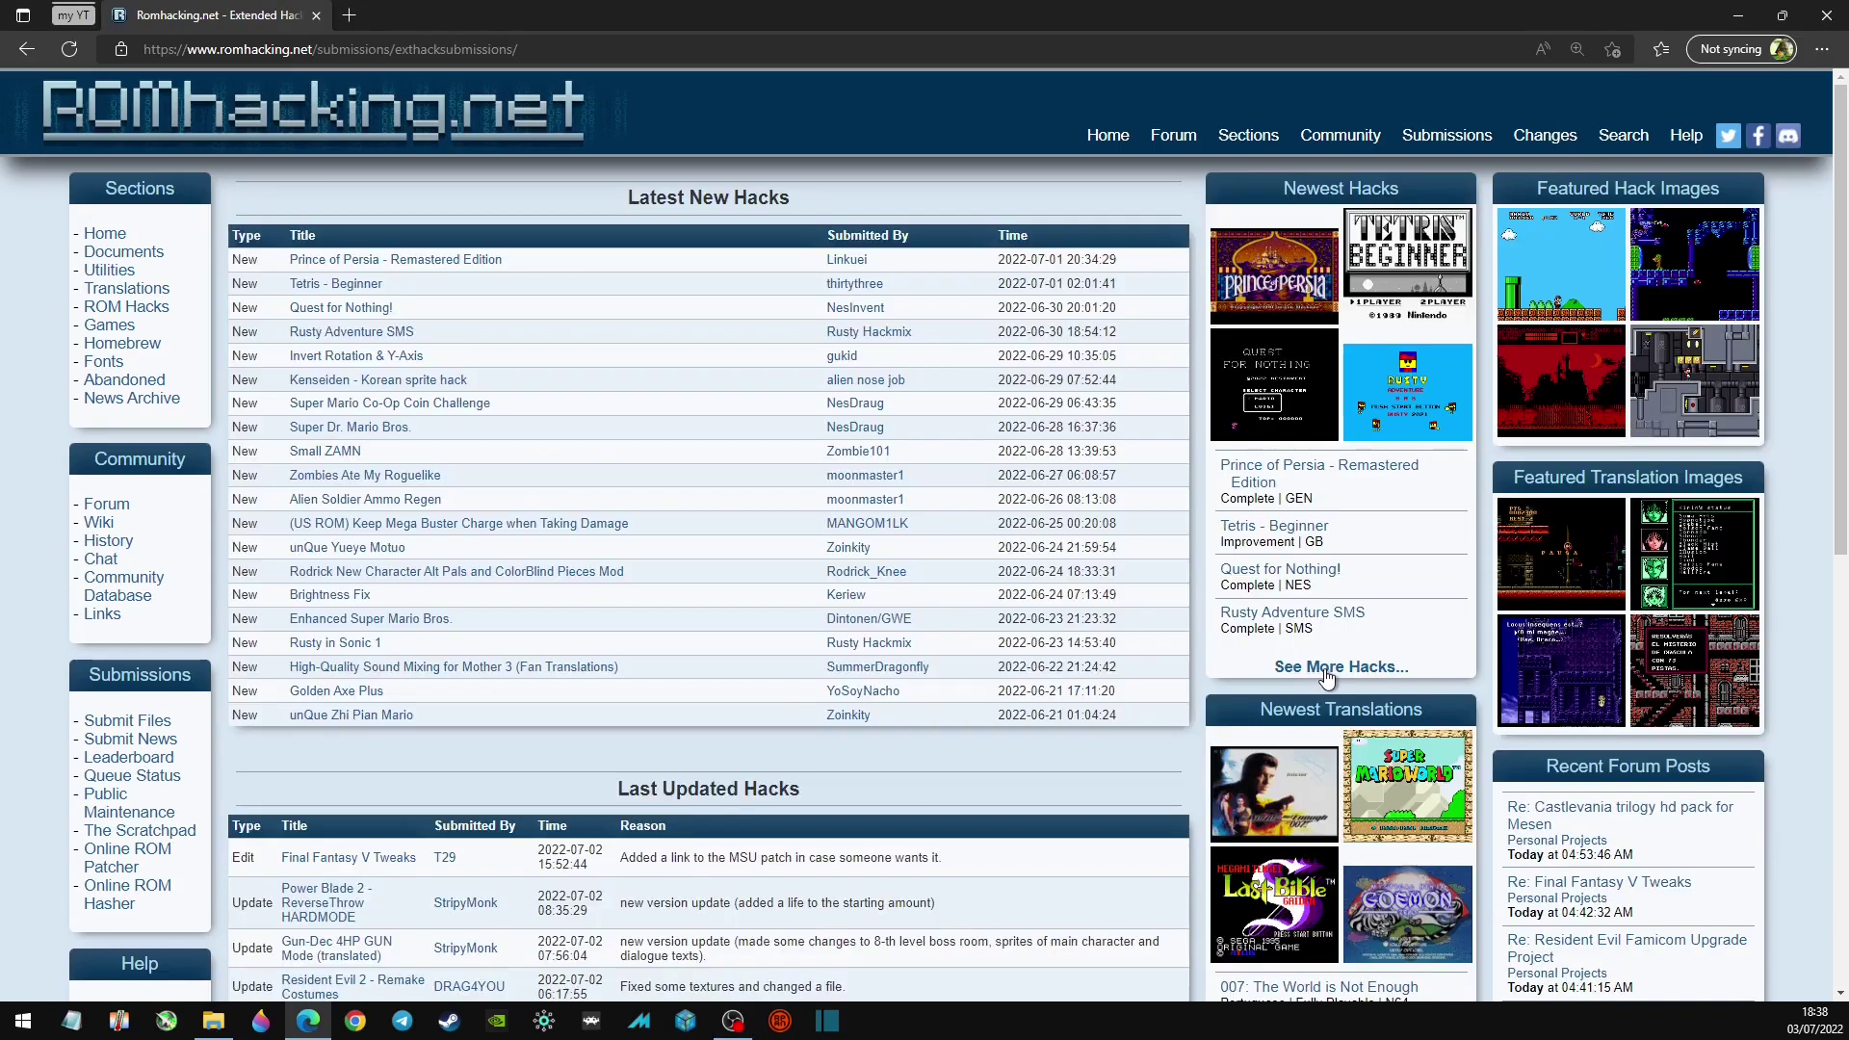
{"action": "left_click", "coordinate": [431, 265]}
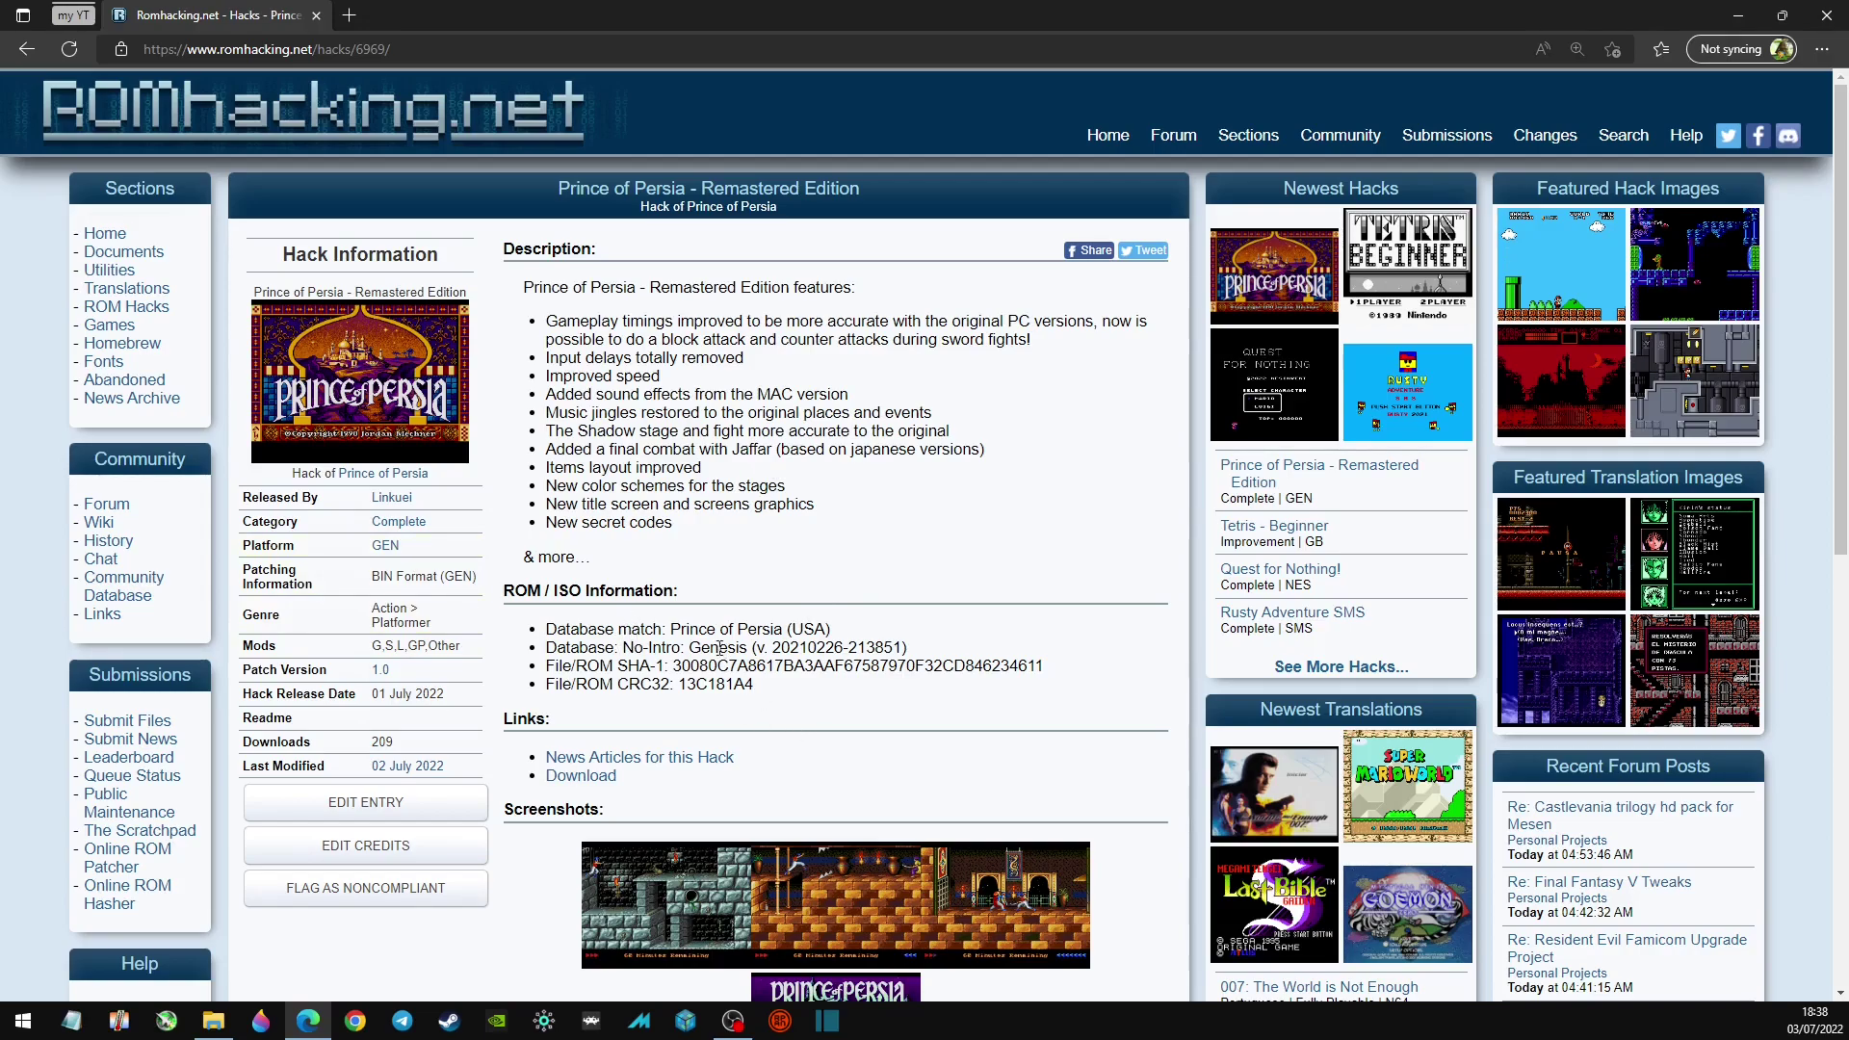
{"action": "left_click_drag", "start_coordinate": [670, 631], "coordinate": [841, 637]}
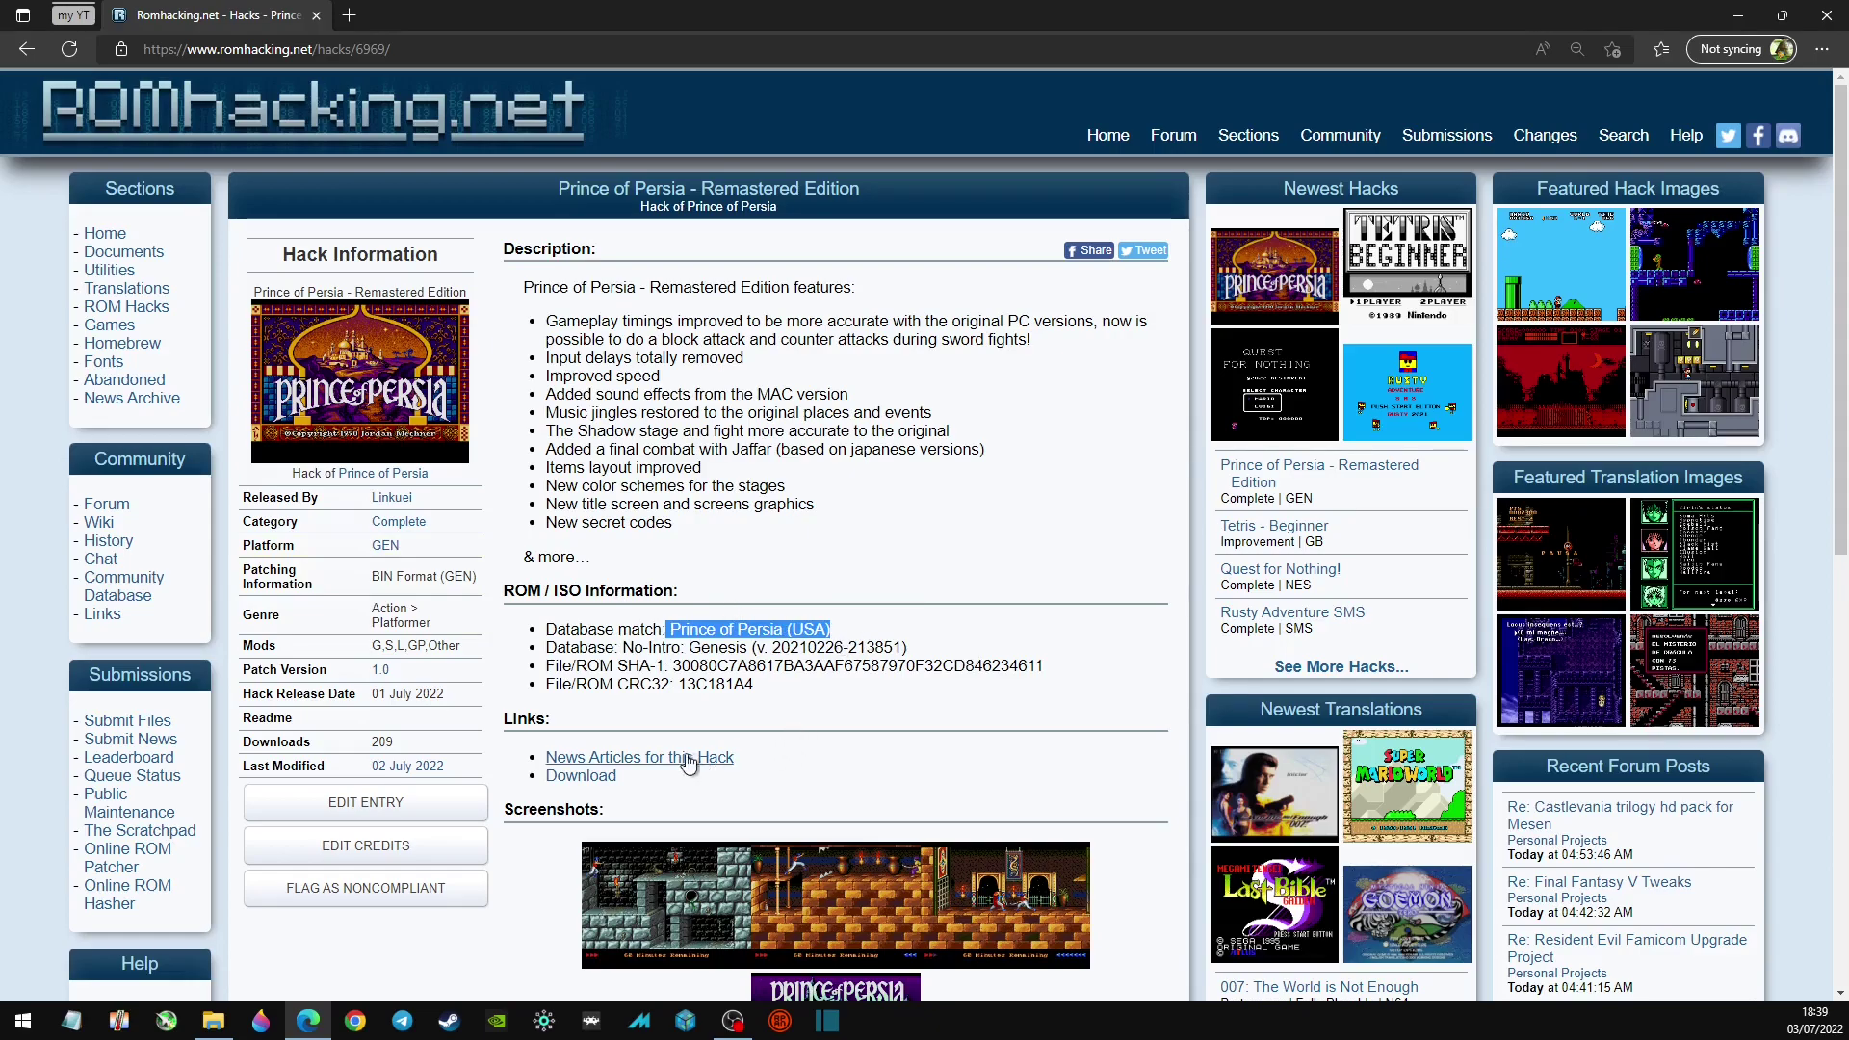
{"action": "left_click", "coordinate": [606, 778]}
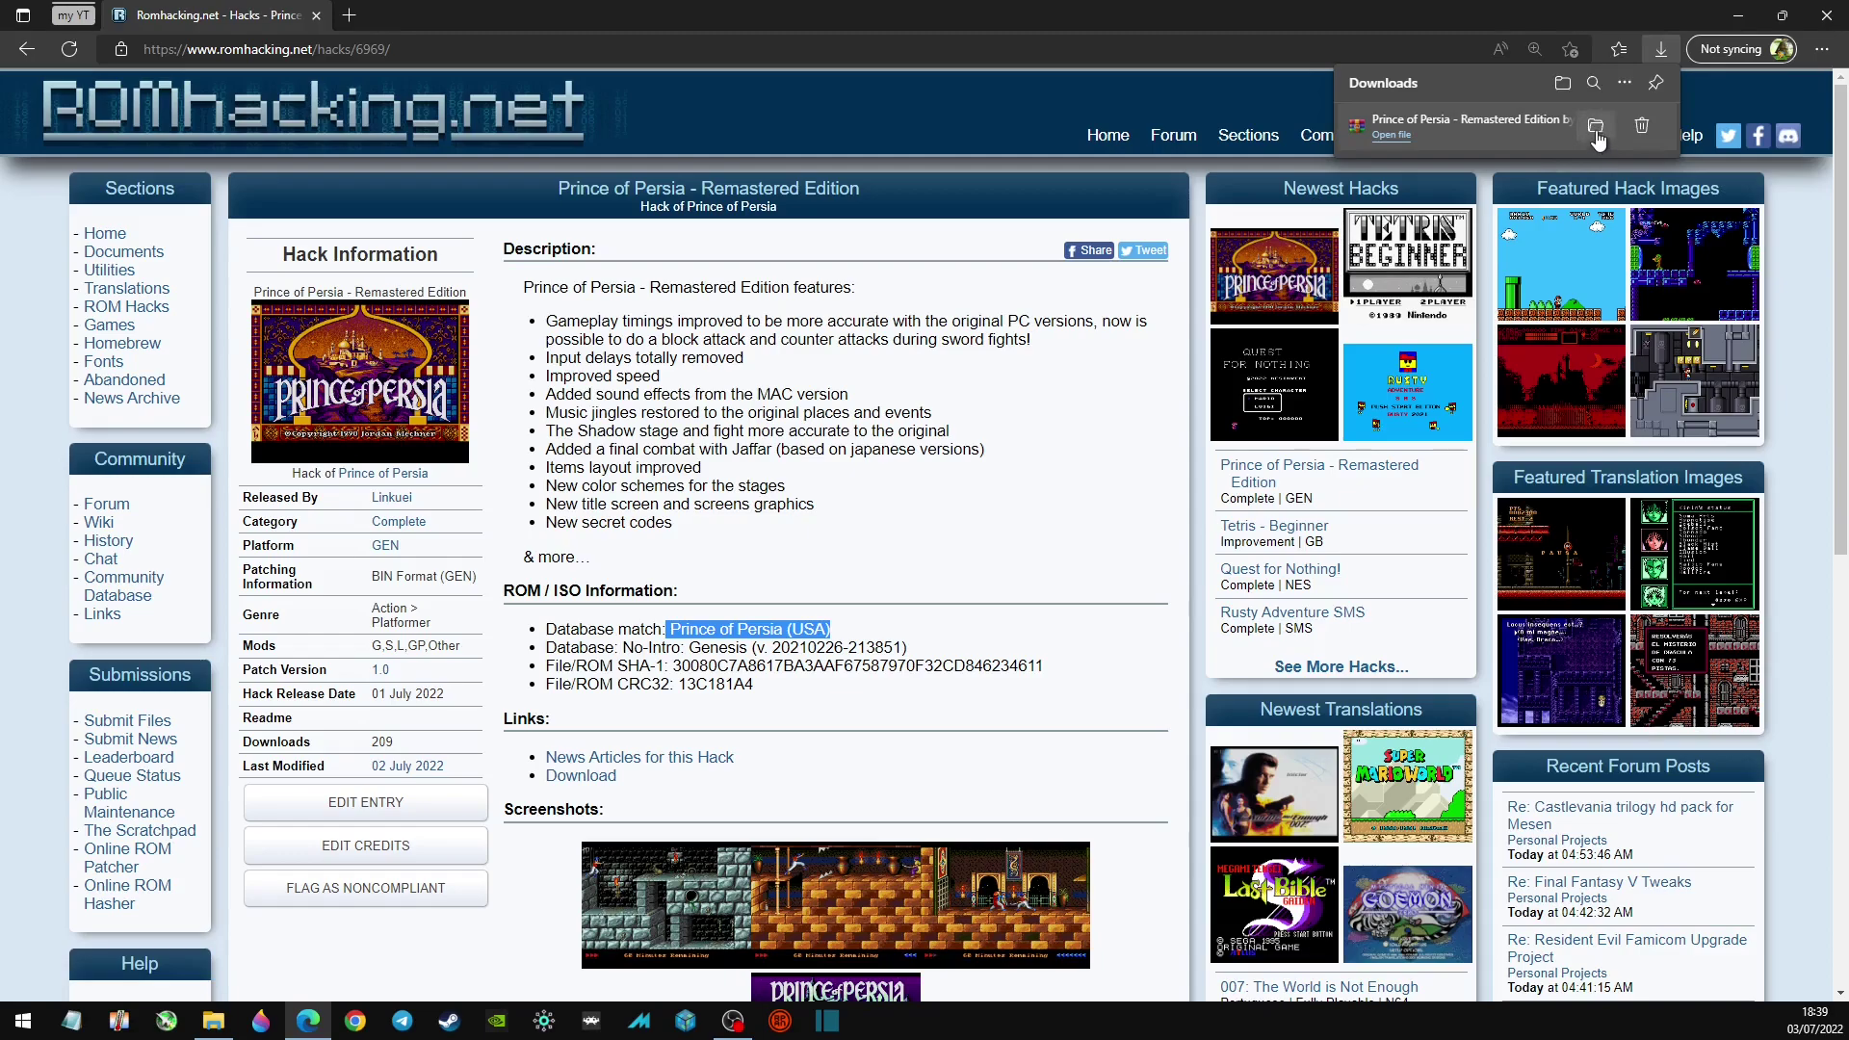
Step: Show the downloaded zip in its folder and scan it with Microsoft Defender
{"action": "left_click", "coordinate": [1594, 128]}
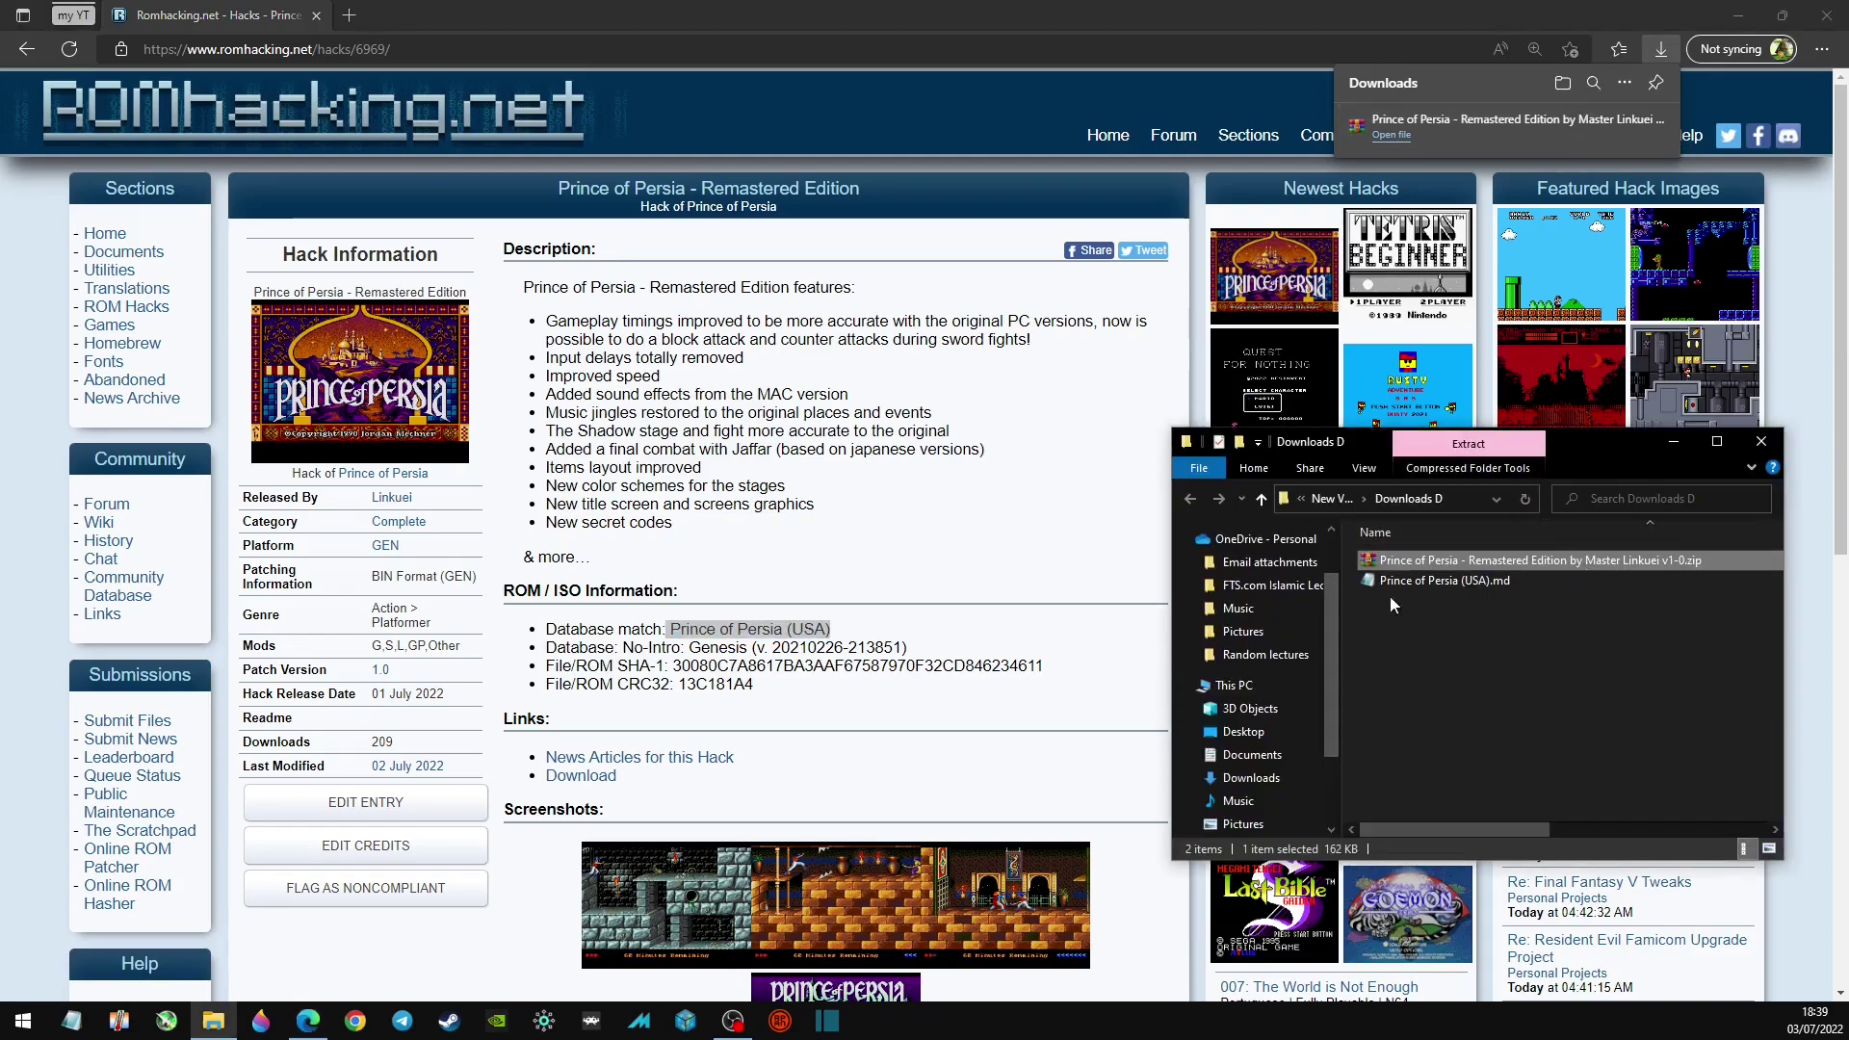
{"action": "right_click", "coordinate": [1415, 563]}
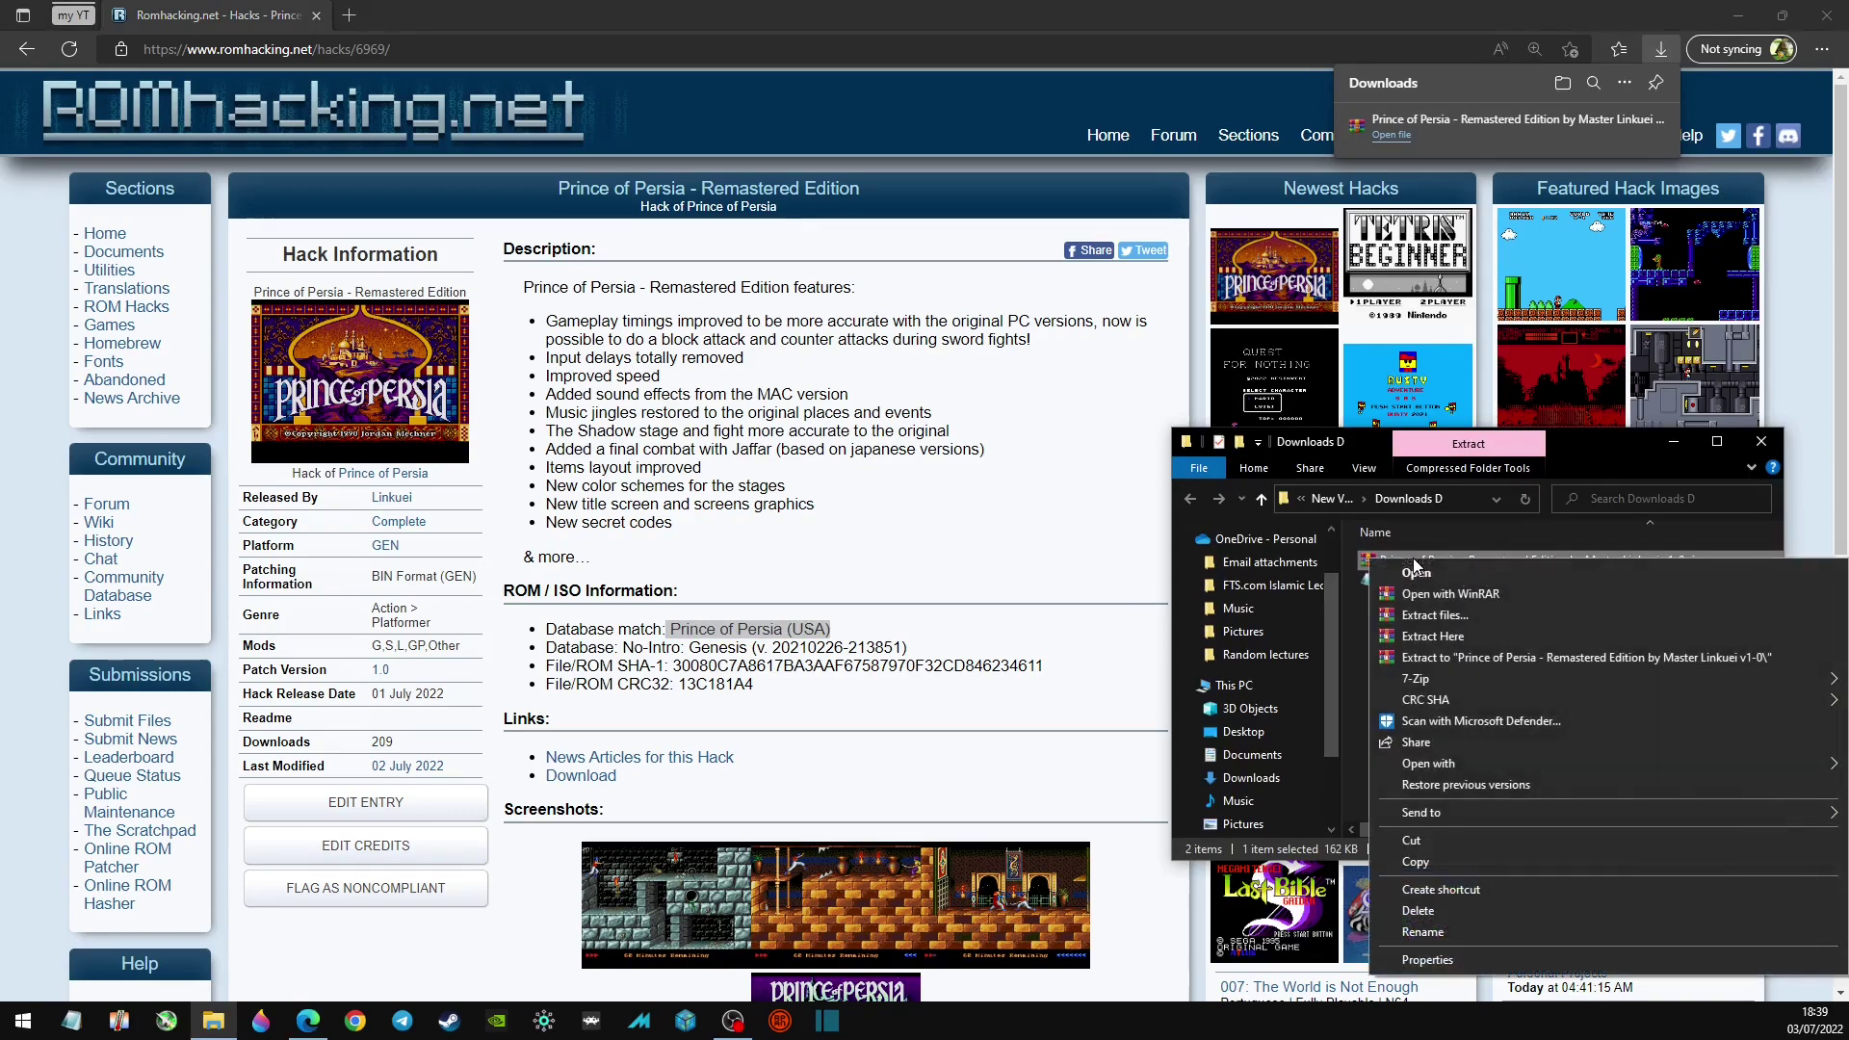
{"action": "left_click", "coordinate": [1478, 720]}
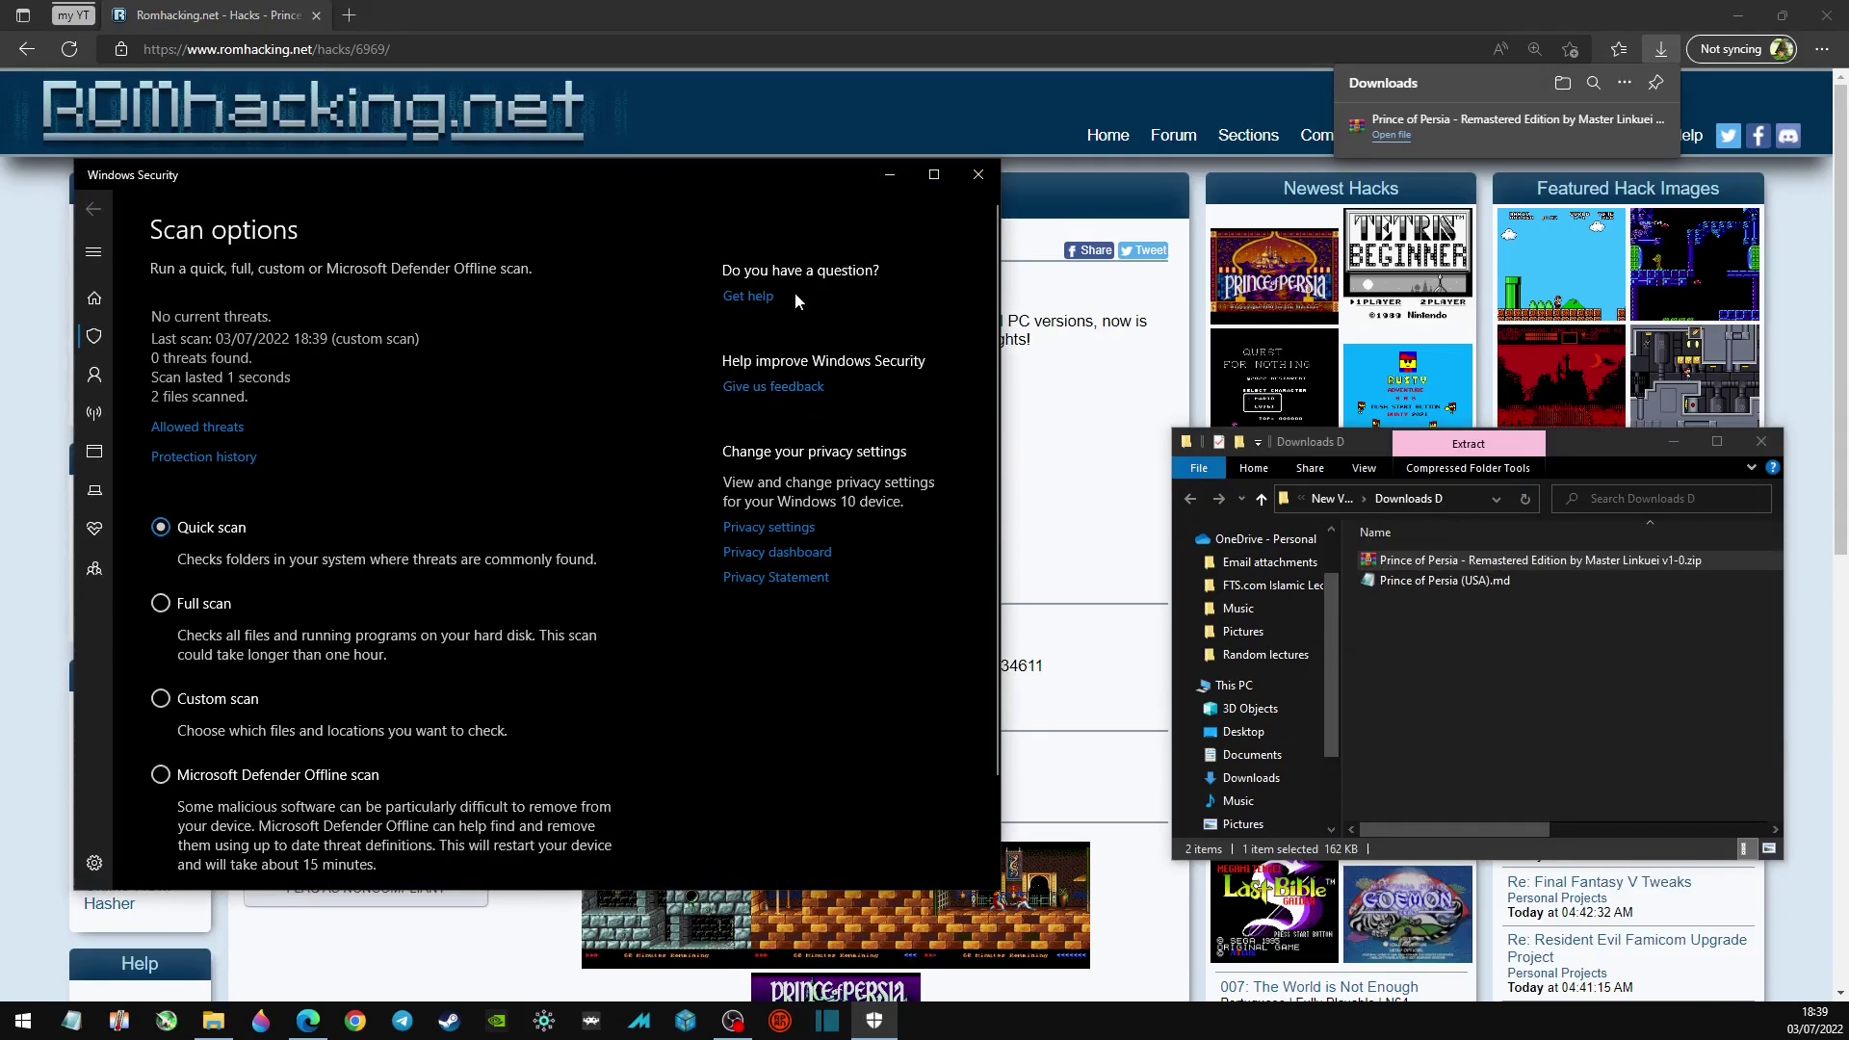
{"action": "left_click", "coordinate": [974, 176]}
Step: Extract the zip here to get the v1-0.ips patch, then delete the zip
{"action": "right_click", "coordinate": [1438, 559]}
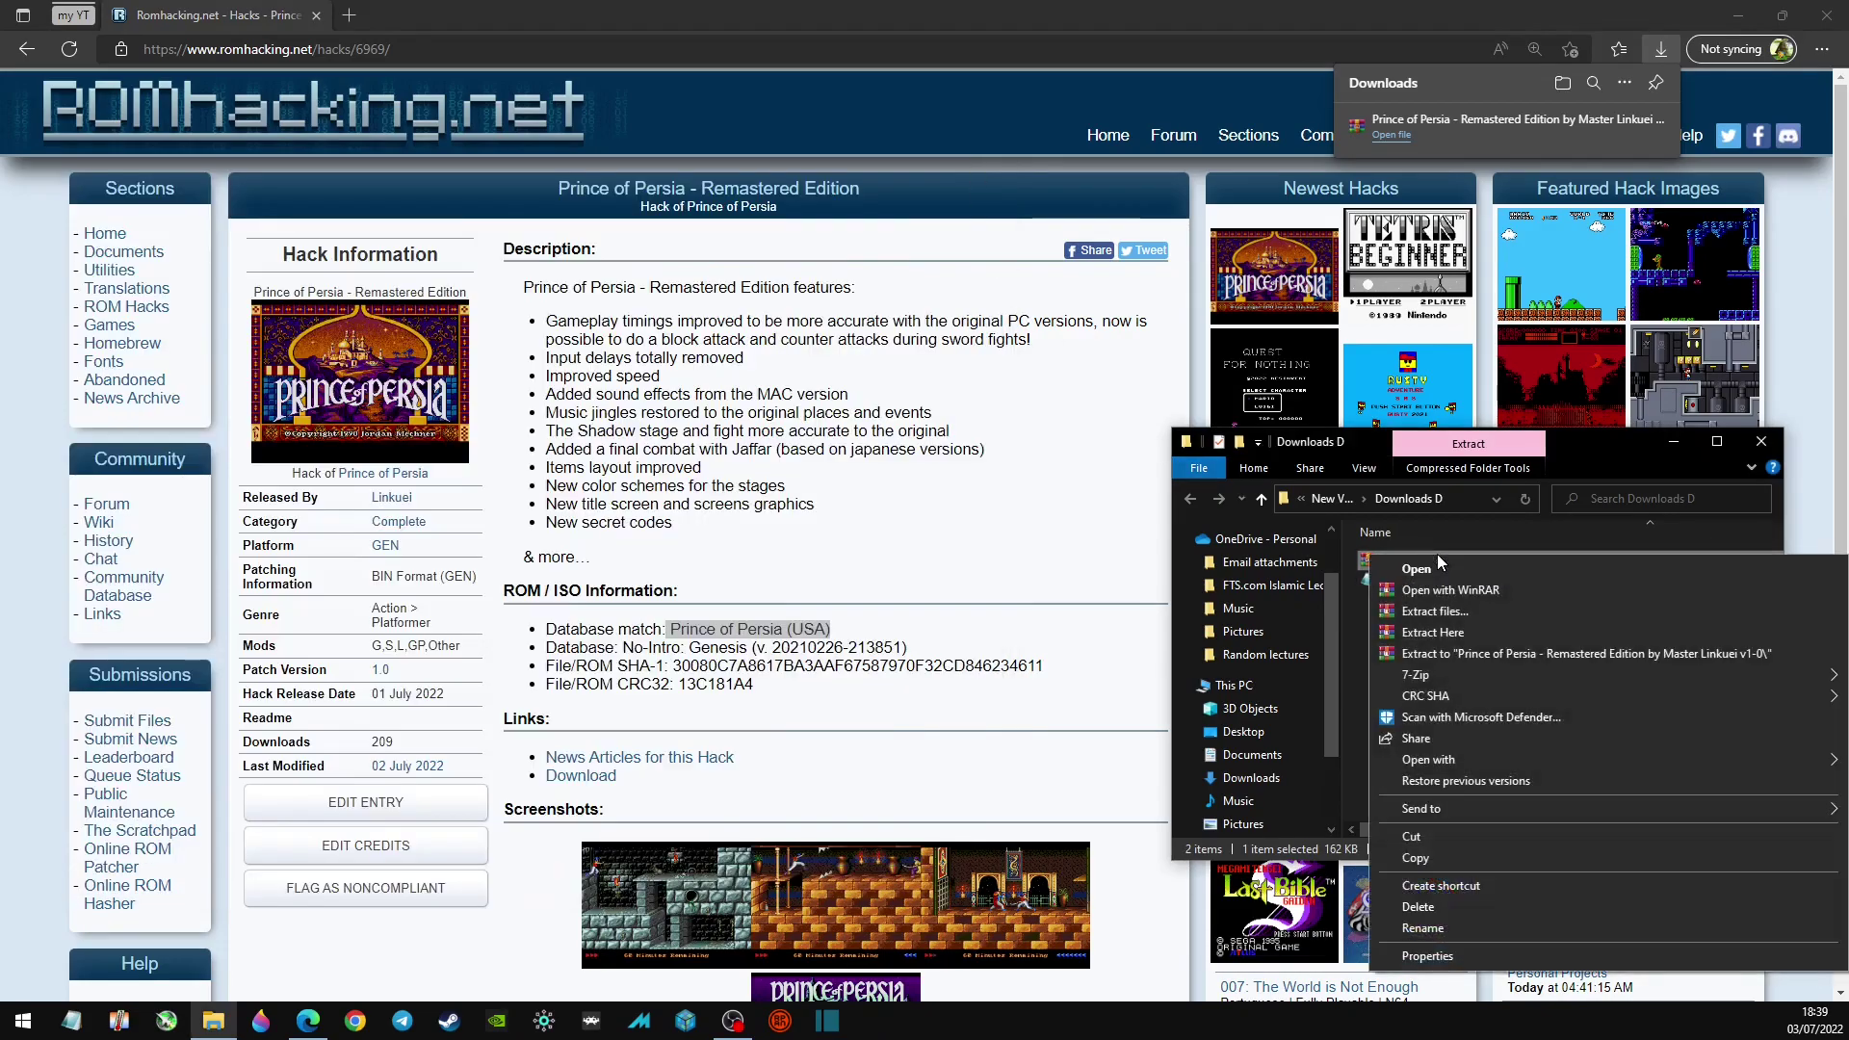
{"action": "left_click", "coordinate": [1465, 630]}
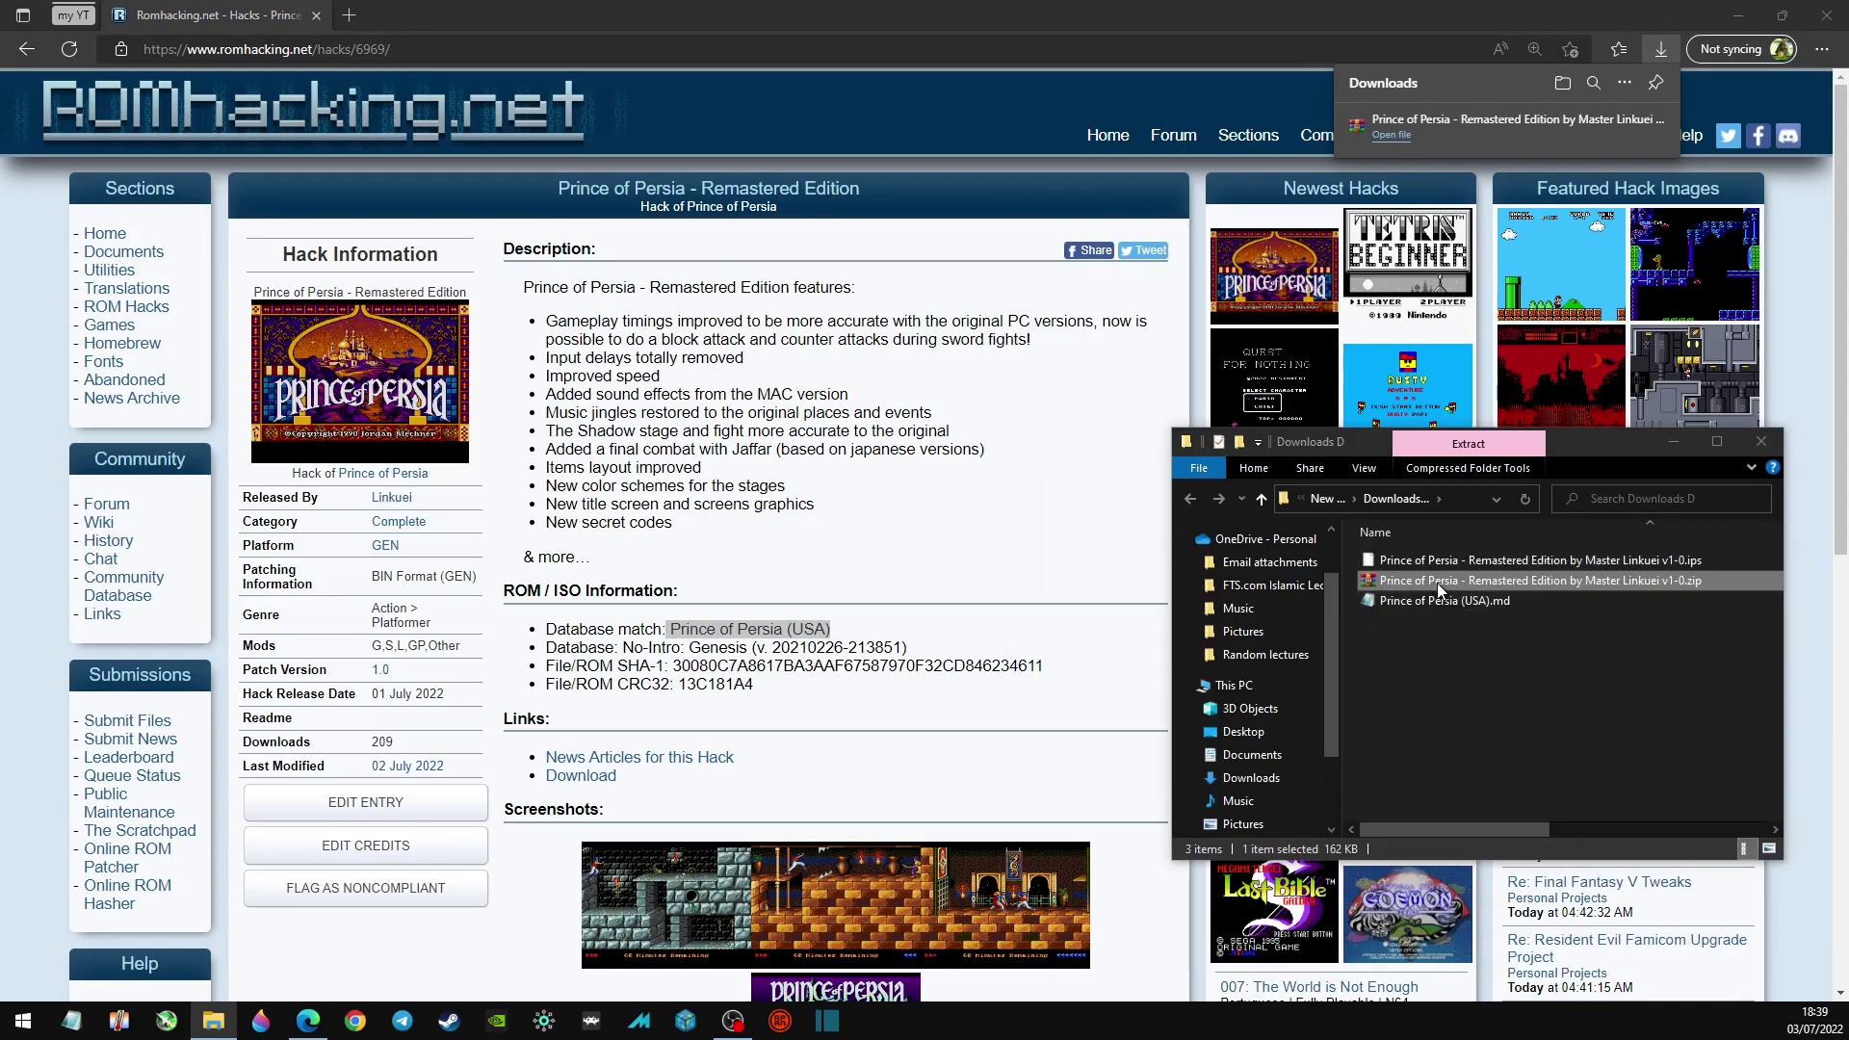
{"action": "key", "text": "Delete"}
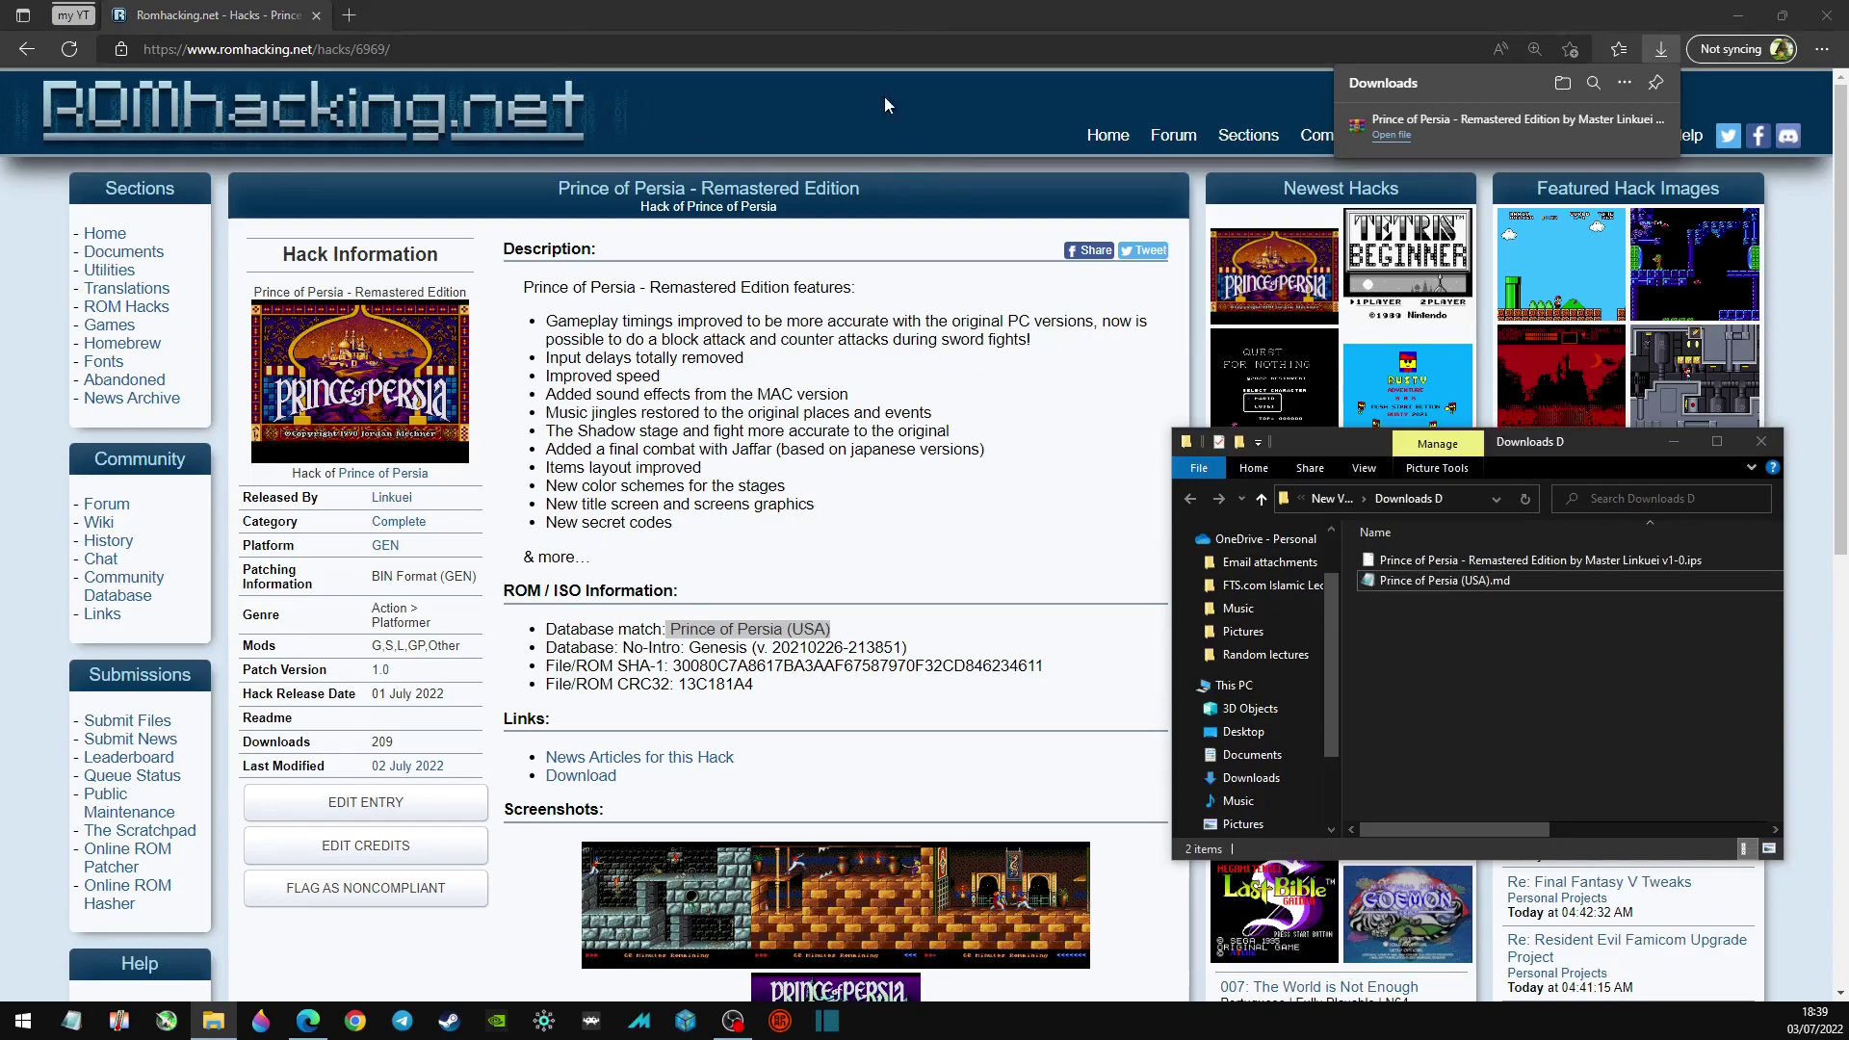
Step: Open Submissions > Online ROM Patcher in a new browser tab
{"action": "left_click", "coordinate": [849, 28]}
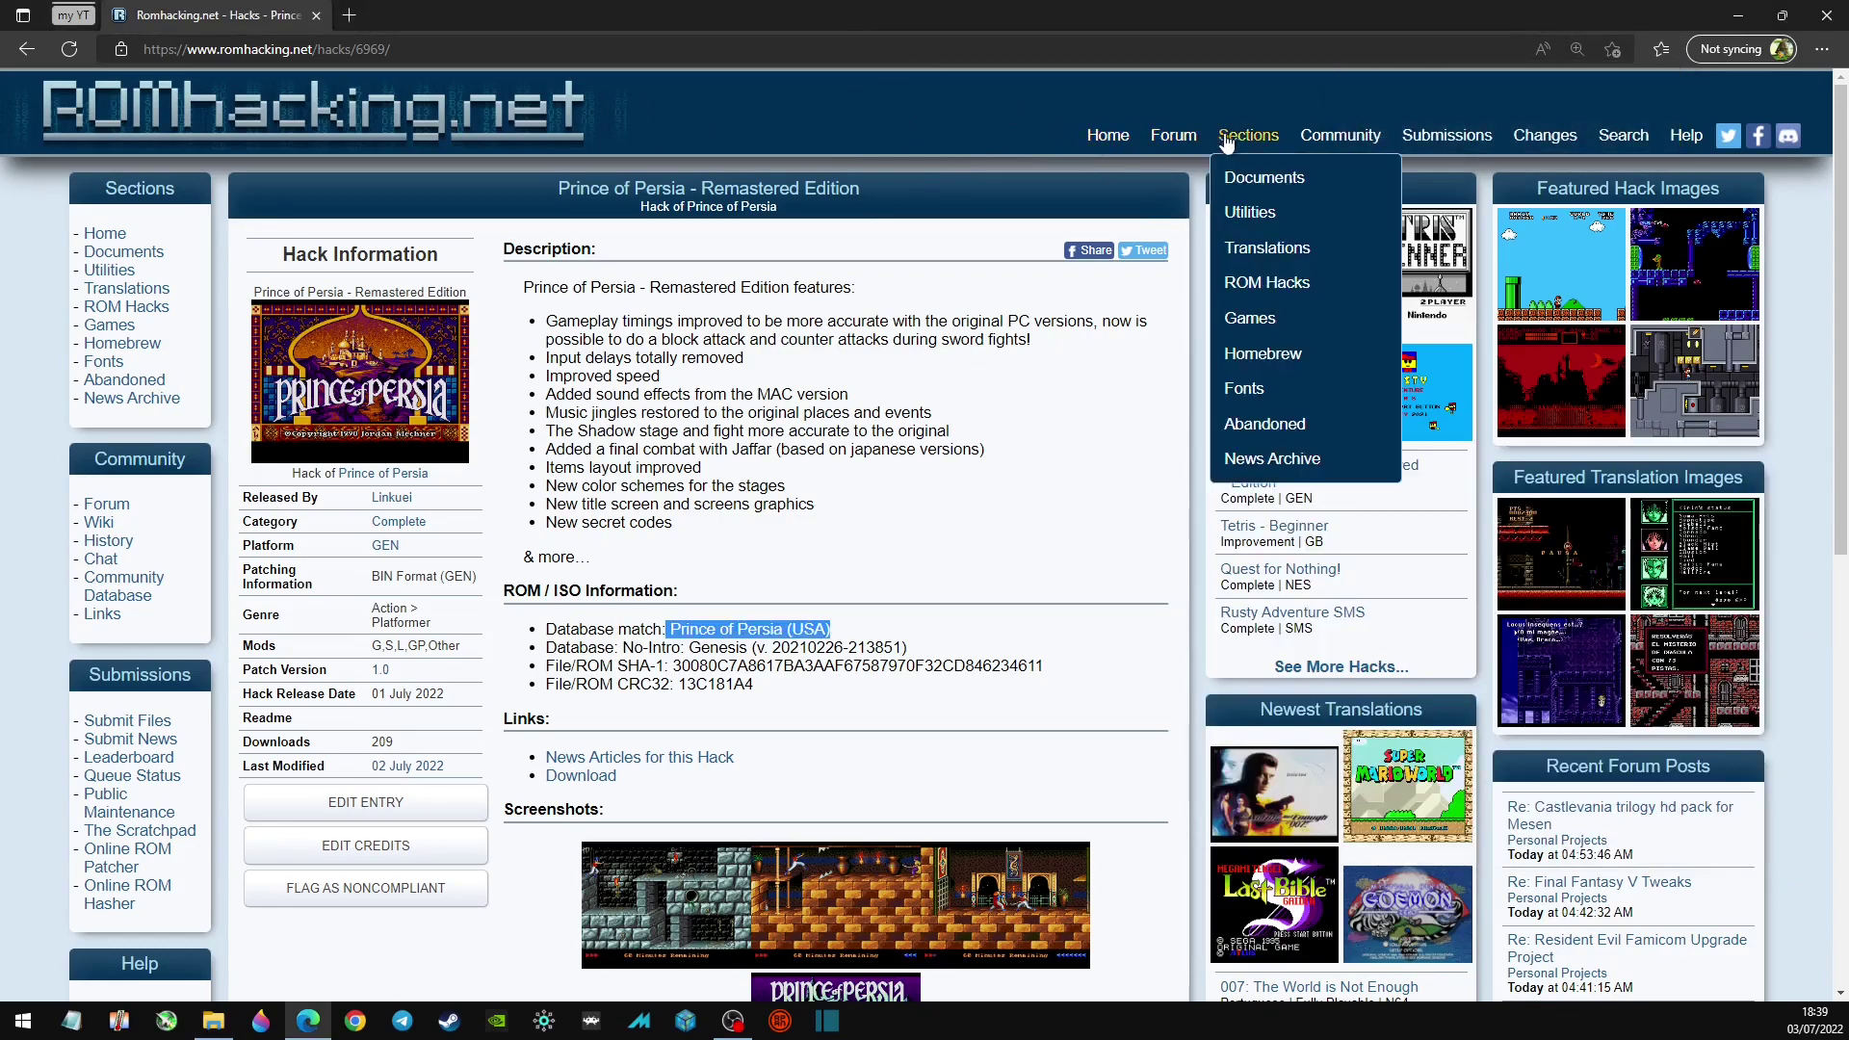
{"action": "mouse_move", "coordinate": [1423, 140]}
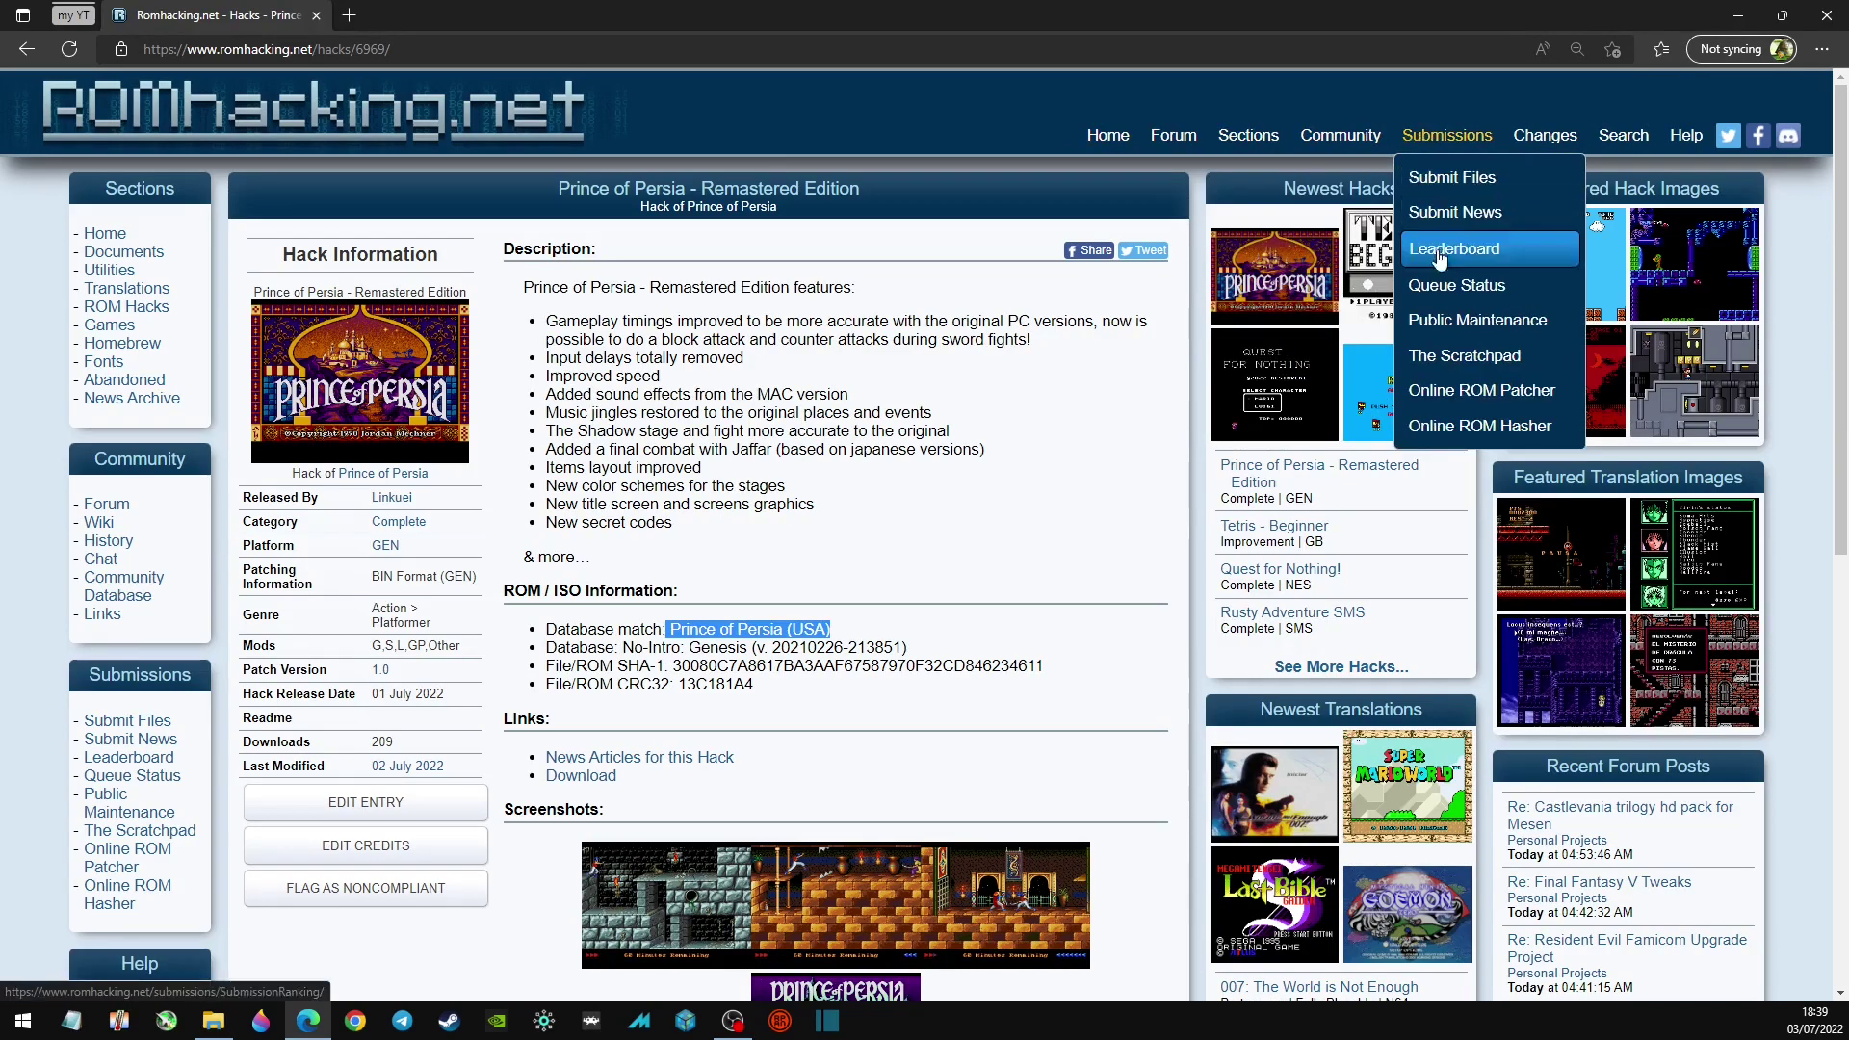
{"action": "middle_click", "coordinate": [1432, 390]}
{"action": "left_click", "coordinate": [442, 14]}
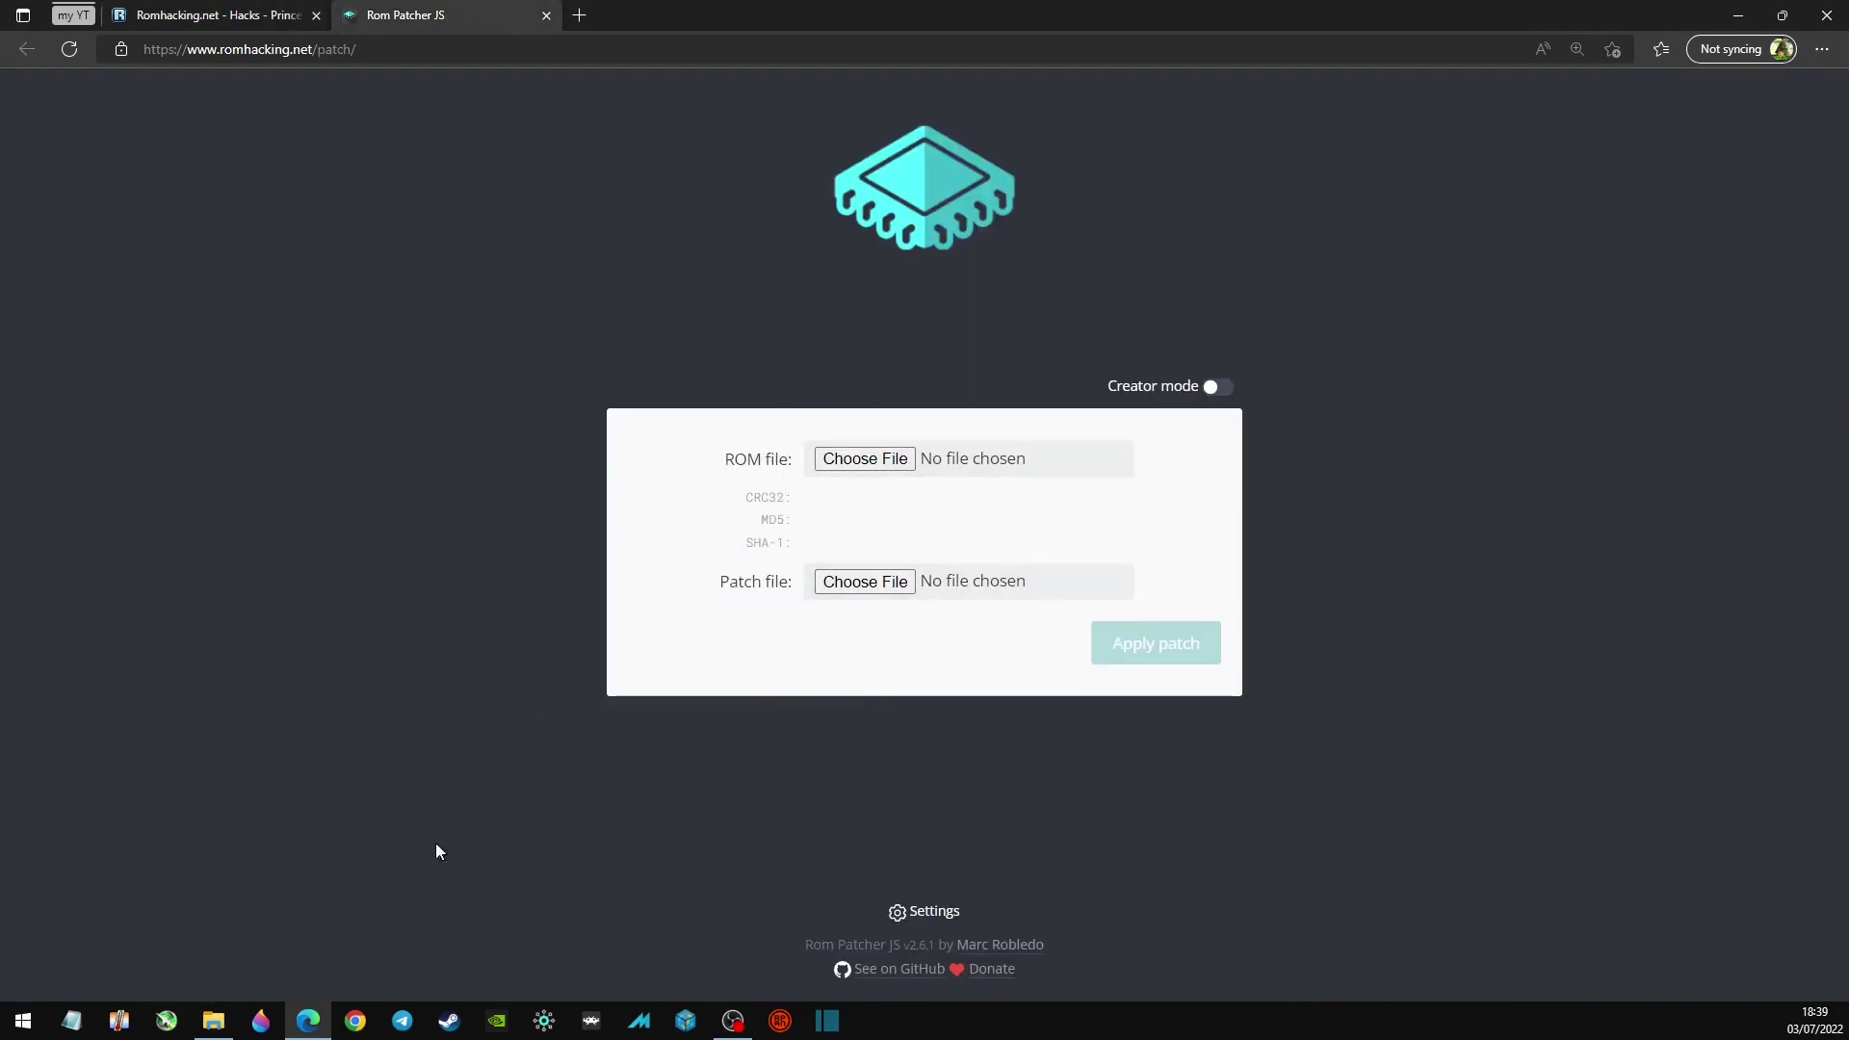
Step: Load Prince of Persia (USA).md as ROM and the v1-0.ips as patch, then apply it
{"action": "left_click", "coordinate": [214, 1023]}
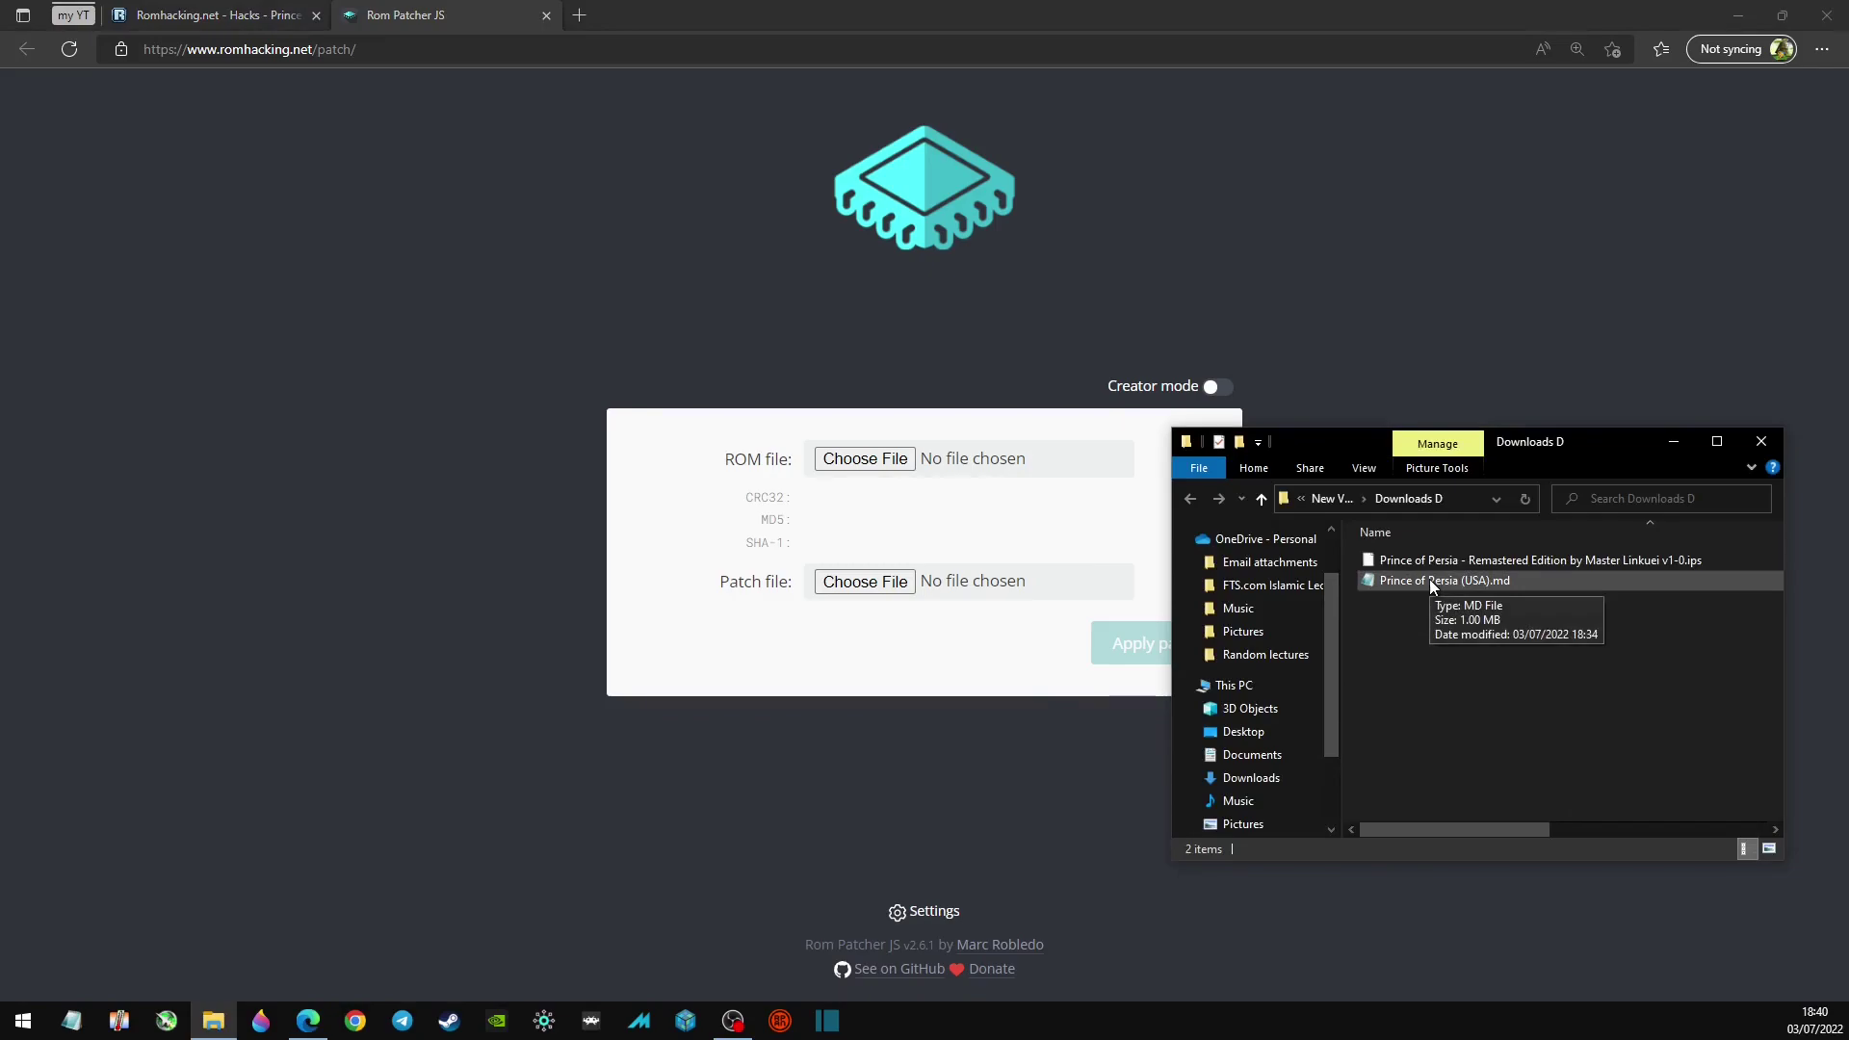
{"action": "left_click_drag", "start_coordinate": [1429, 582], "coordinate": [876, 459]}
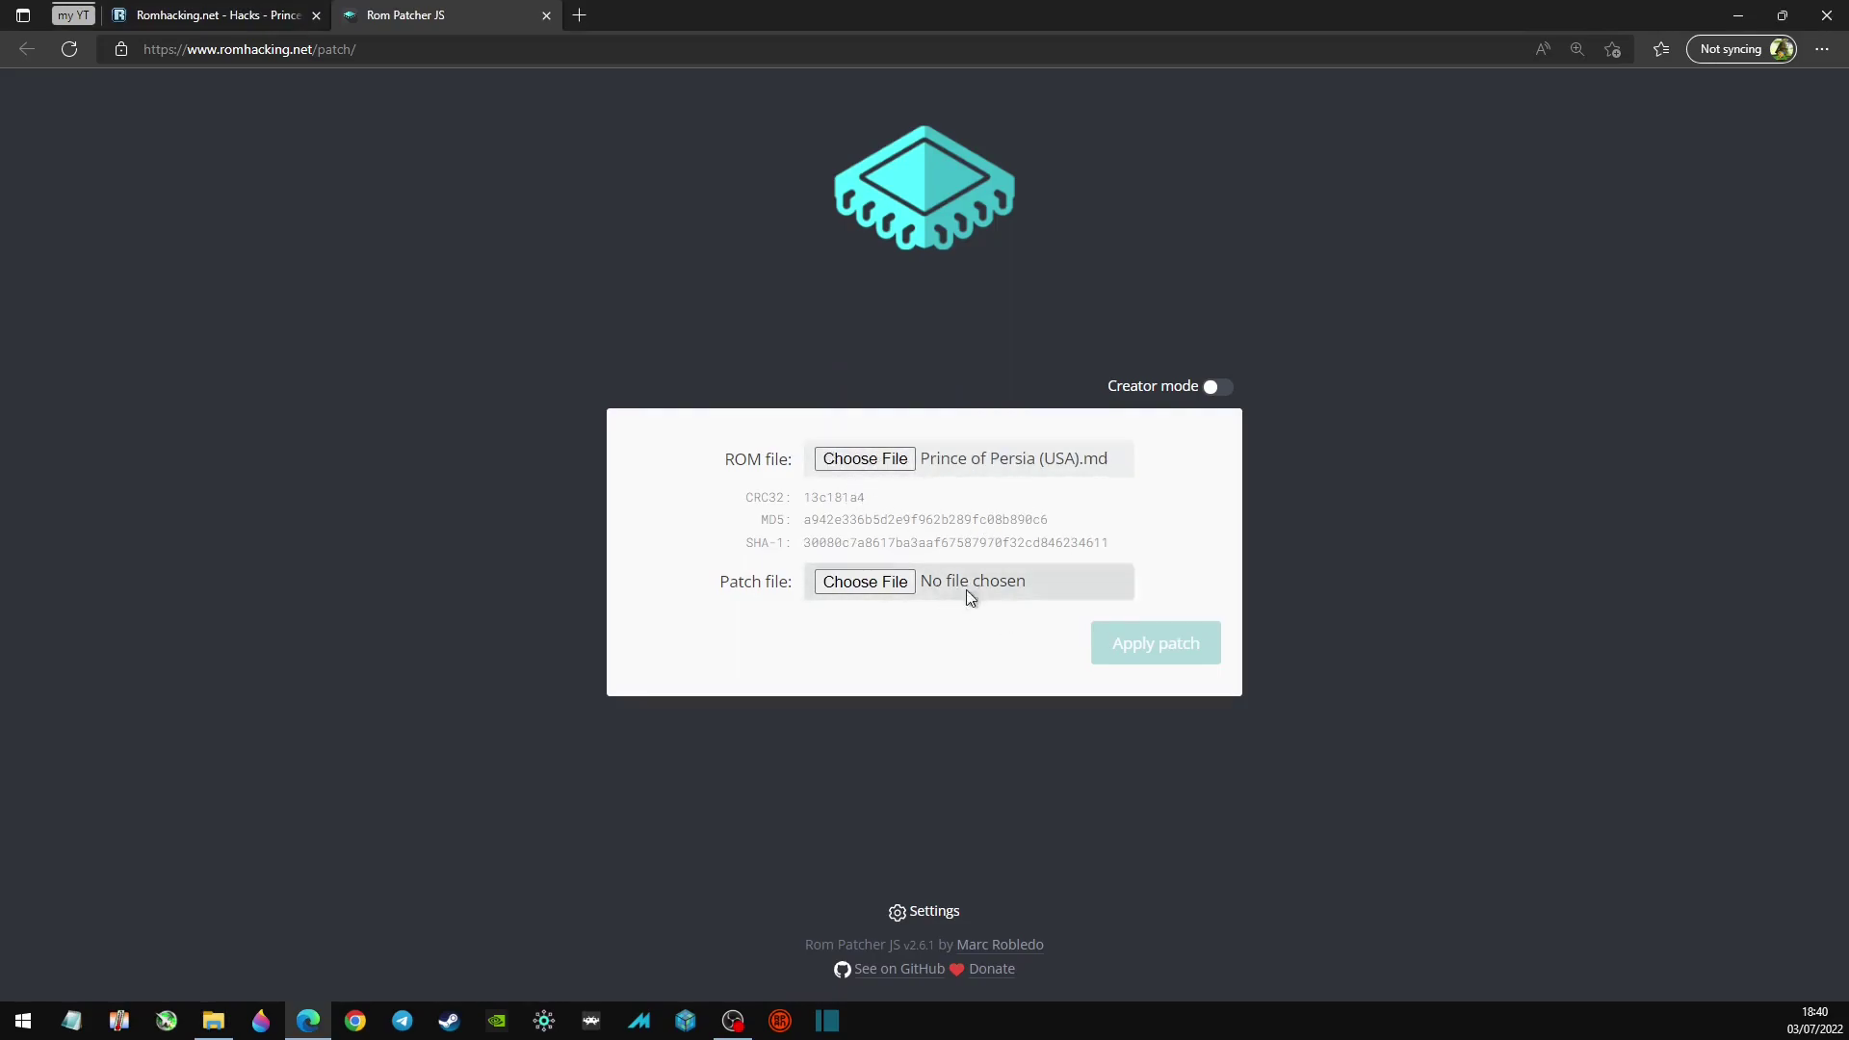
{"action": "left_click", "coordinate": [213, 1021]}
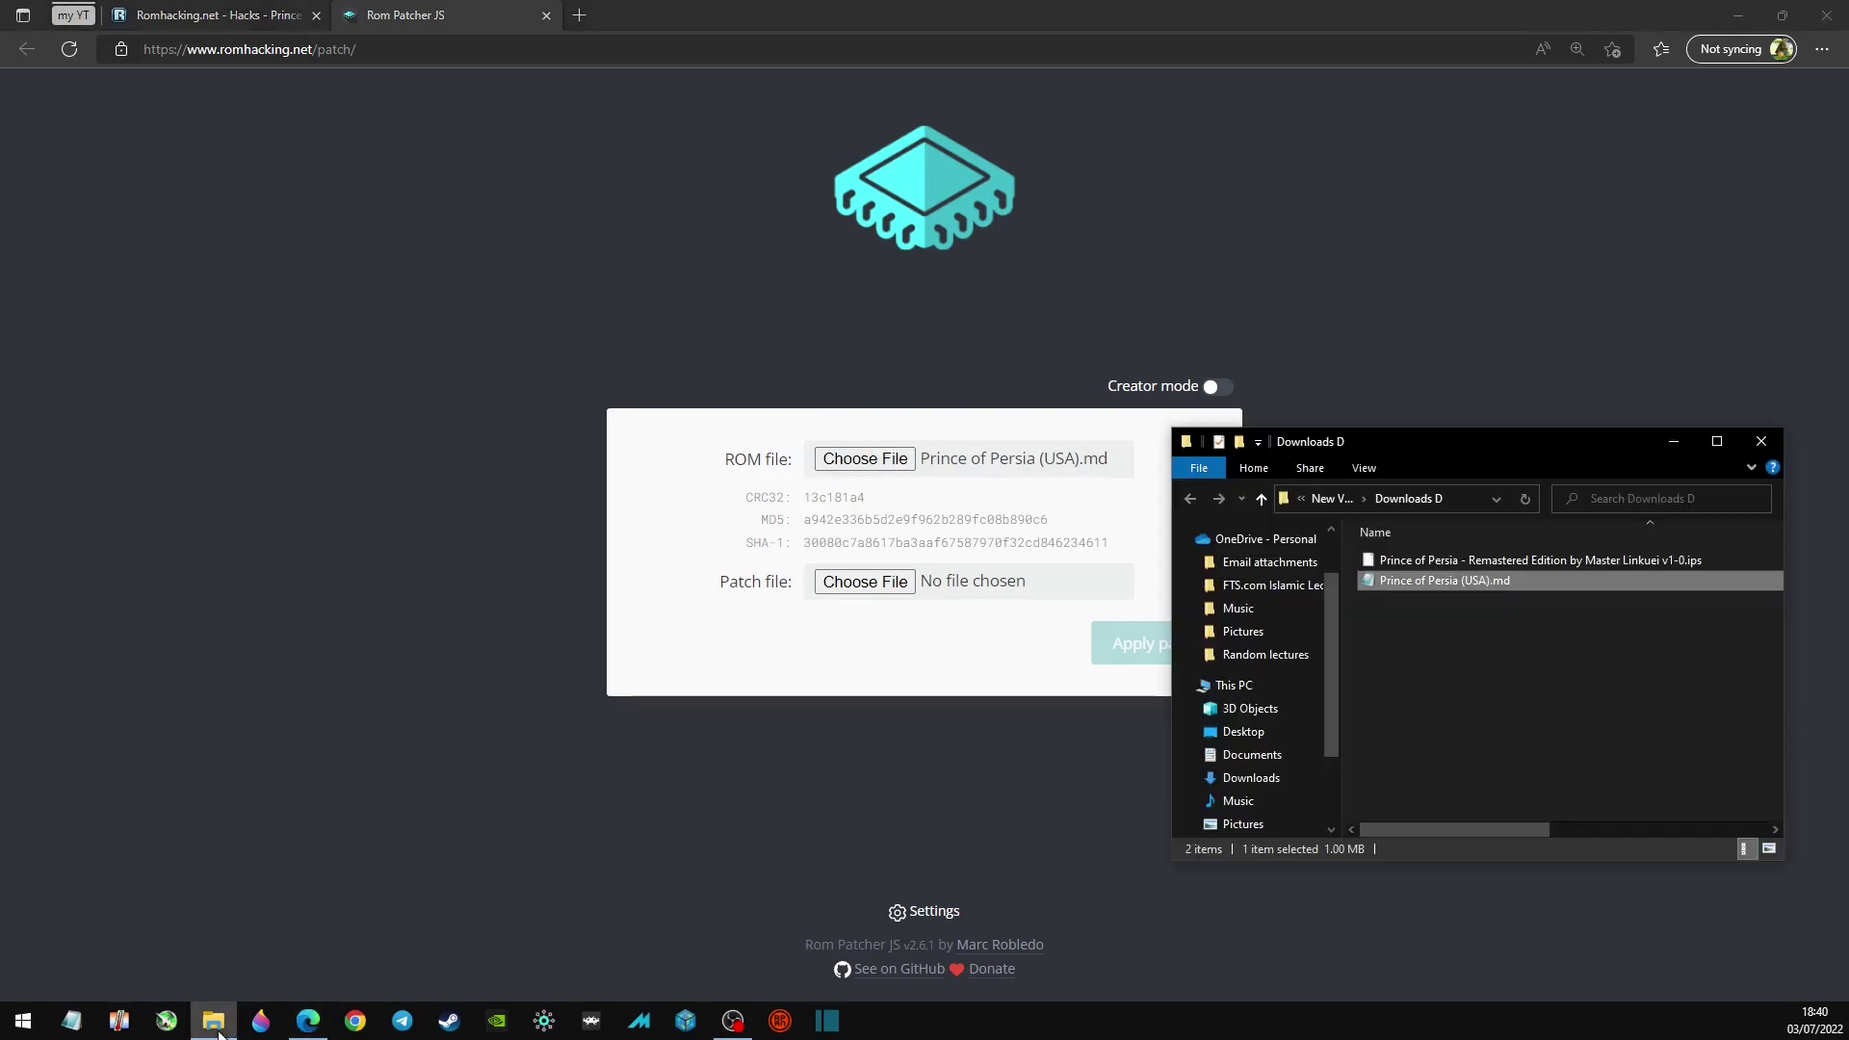
{"action": "left_click", "coordinate": [1482, 559]}
{"action": "left_click_drag", "start_coordinate": [1482, 559], "coordinate": [869, 581]}
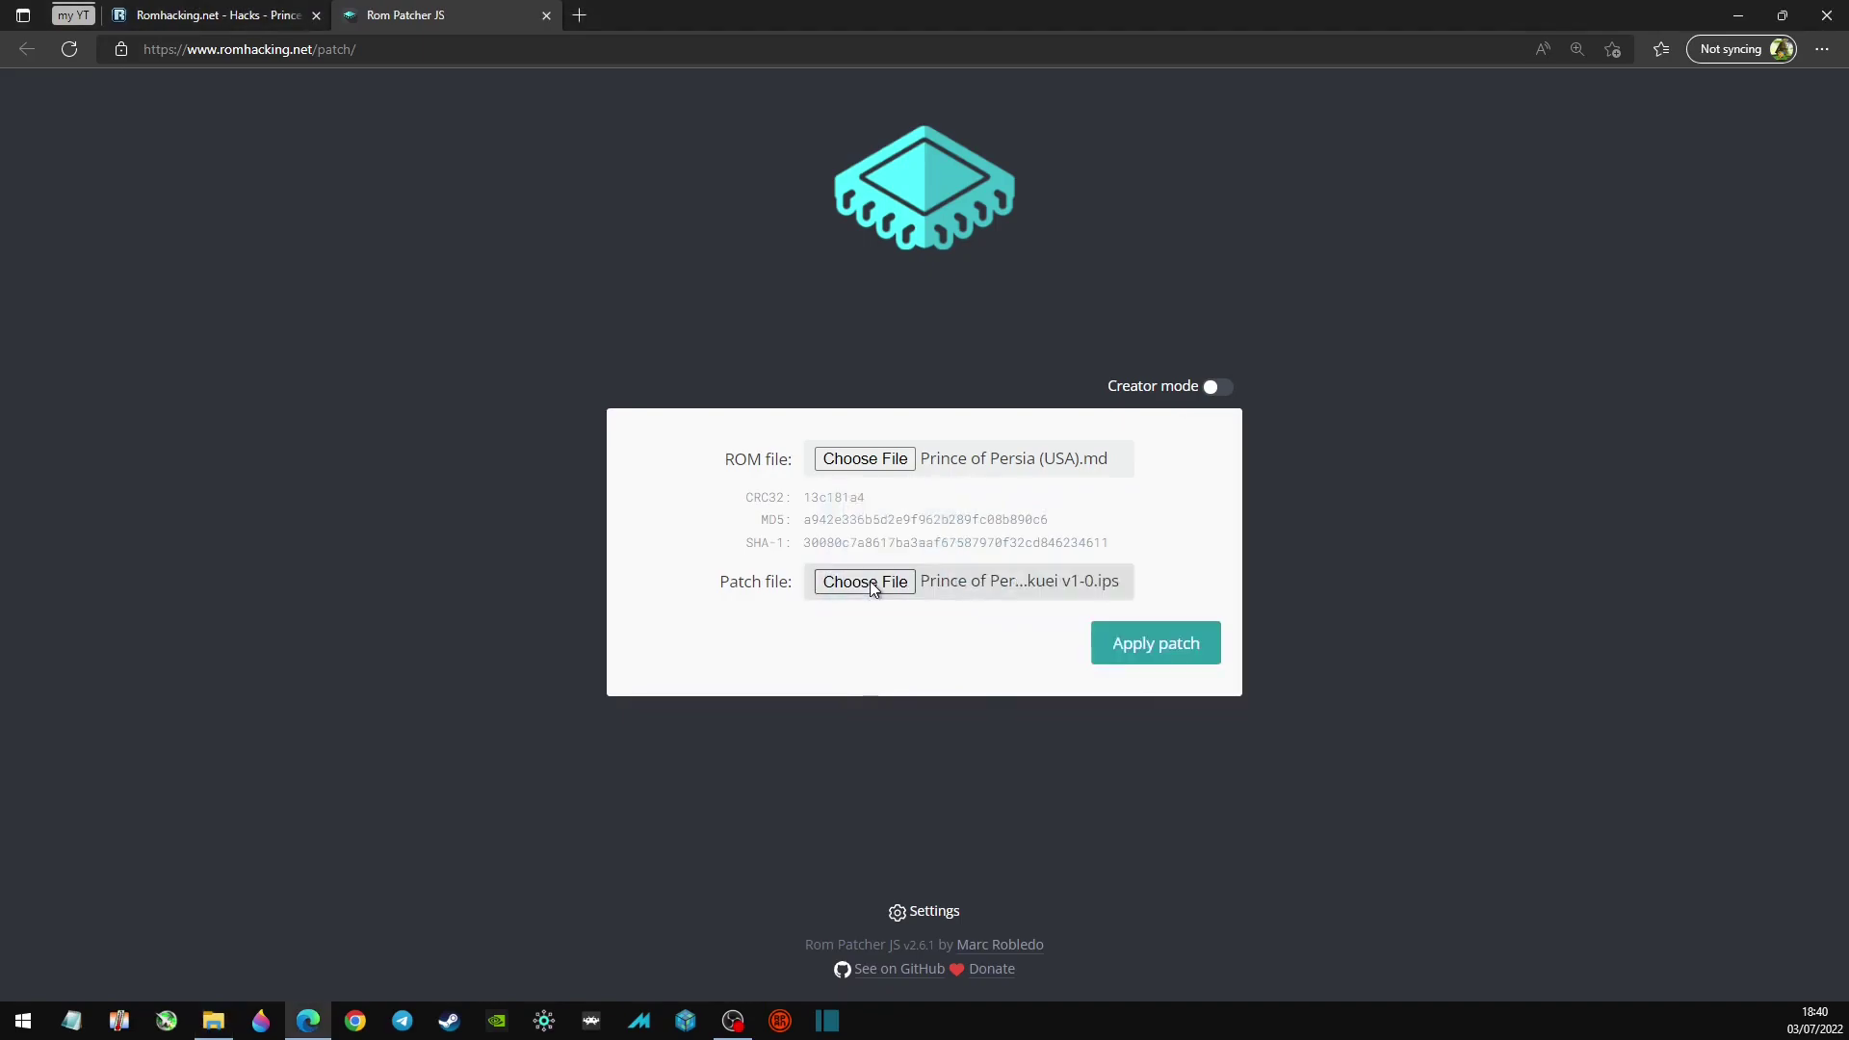
{"action": "left_click", "coordinate": [1130, 648]}
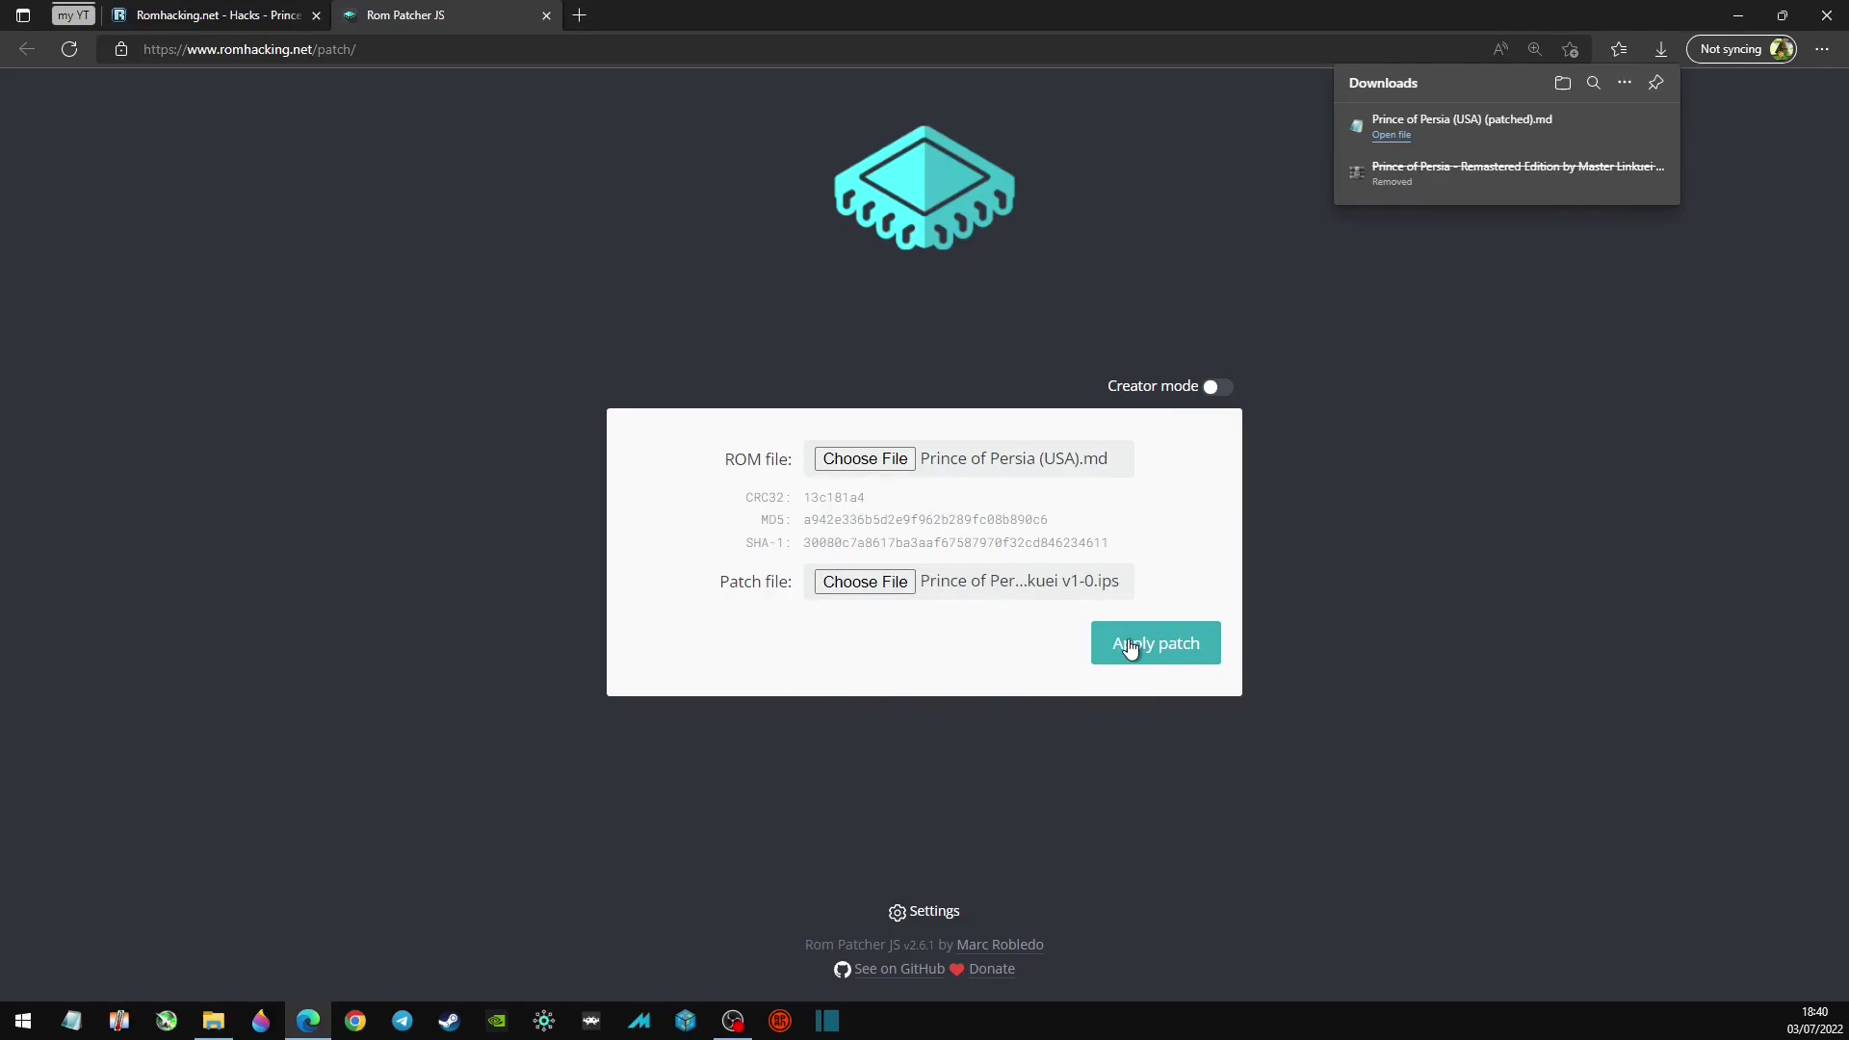
Step: Show the patched ROM in its folder, then launch unpatched Prince of Persia (USA) from RetroArch History
{"action": "left_click", "coordinate": [1594, 140]}
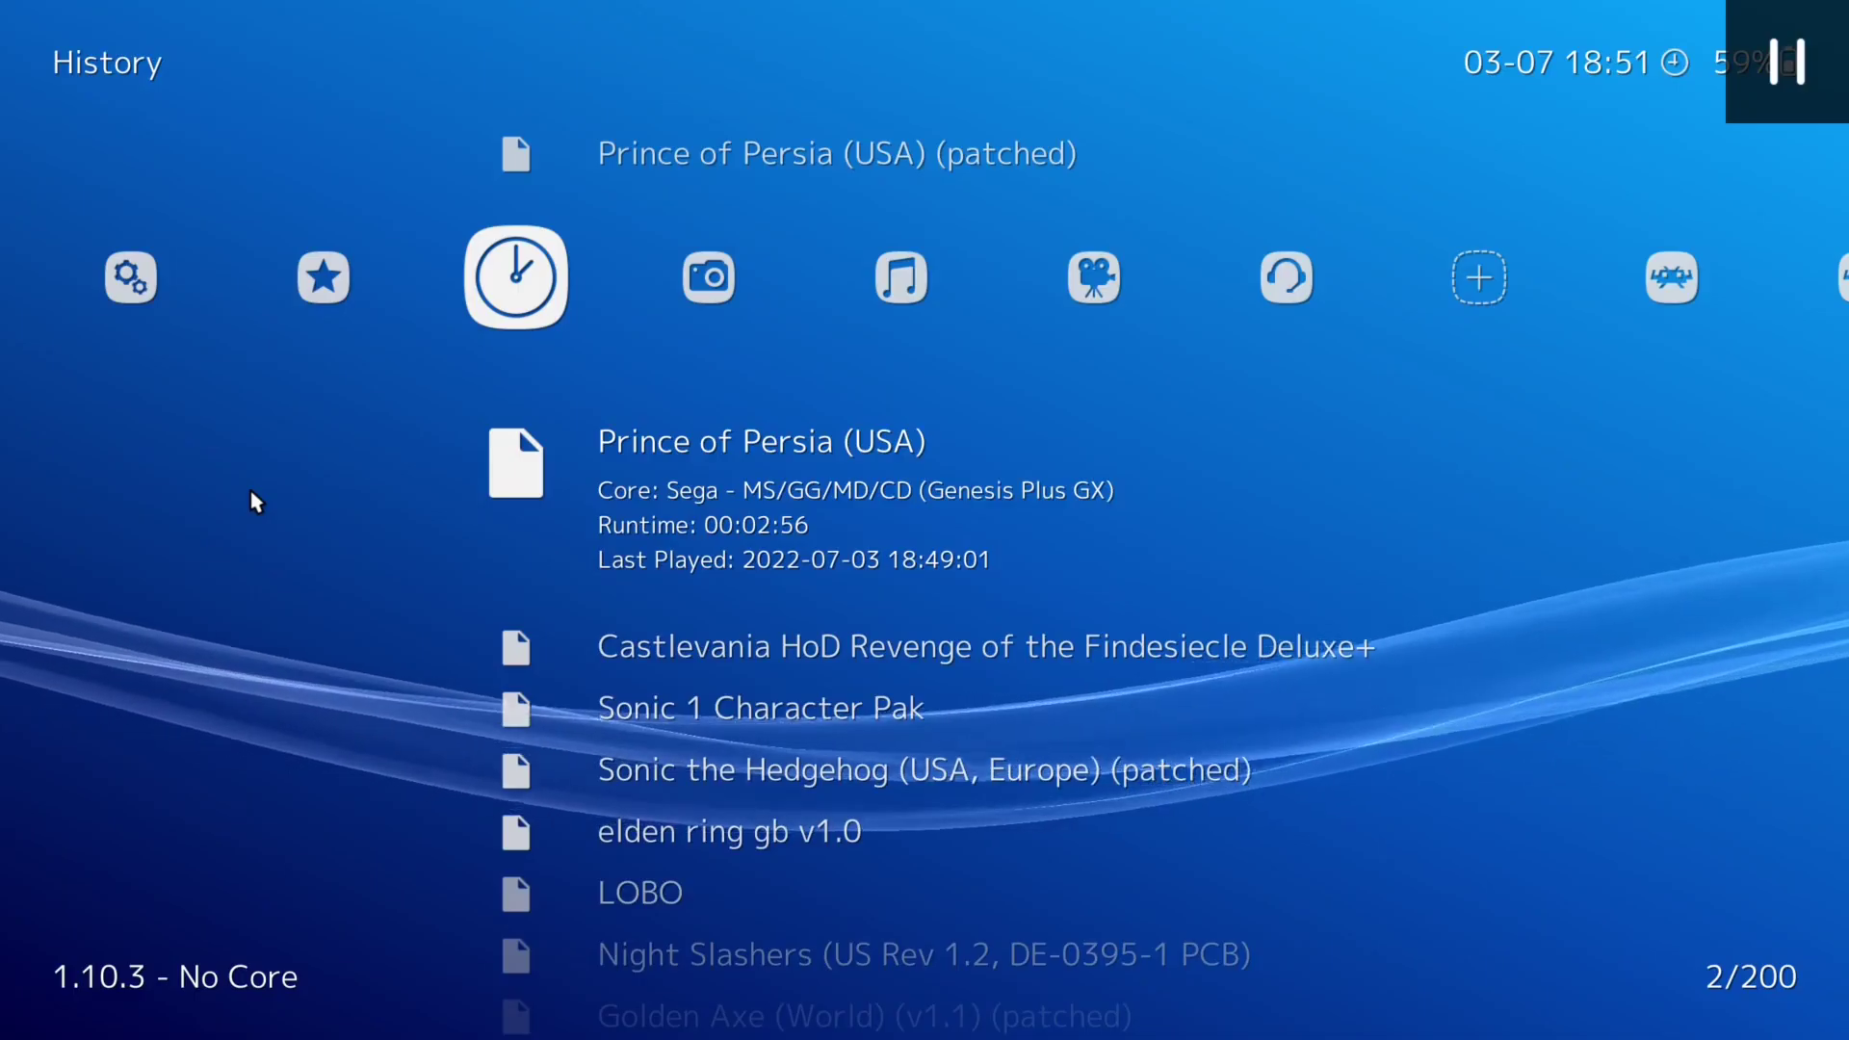
{"action": "key", "text": "Up"}
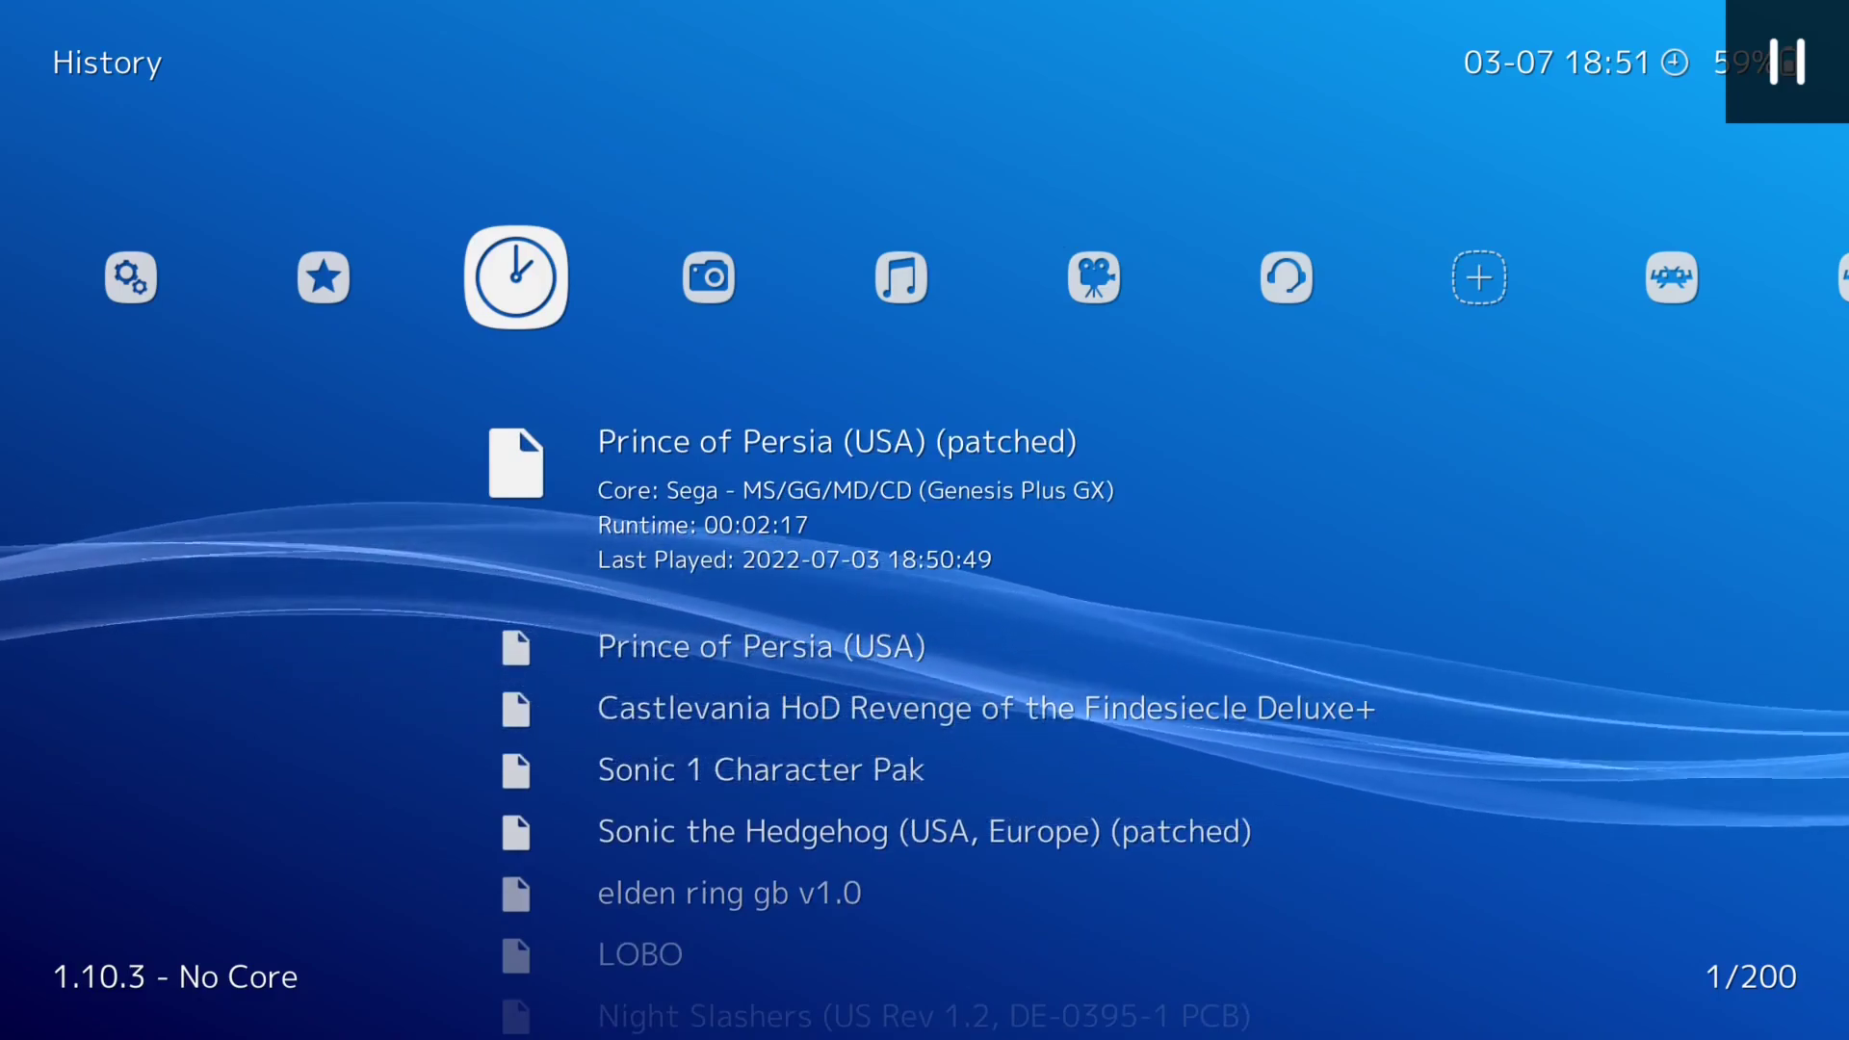
{"action": "key", "text": "Down"}
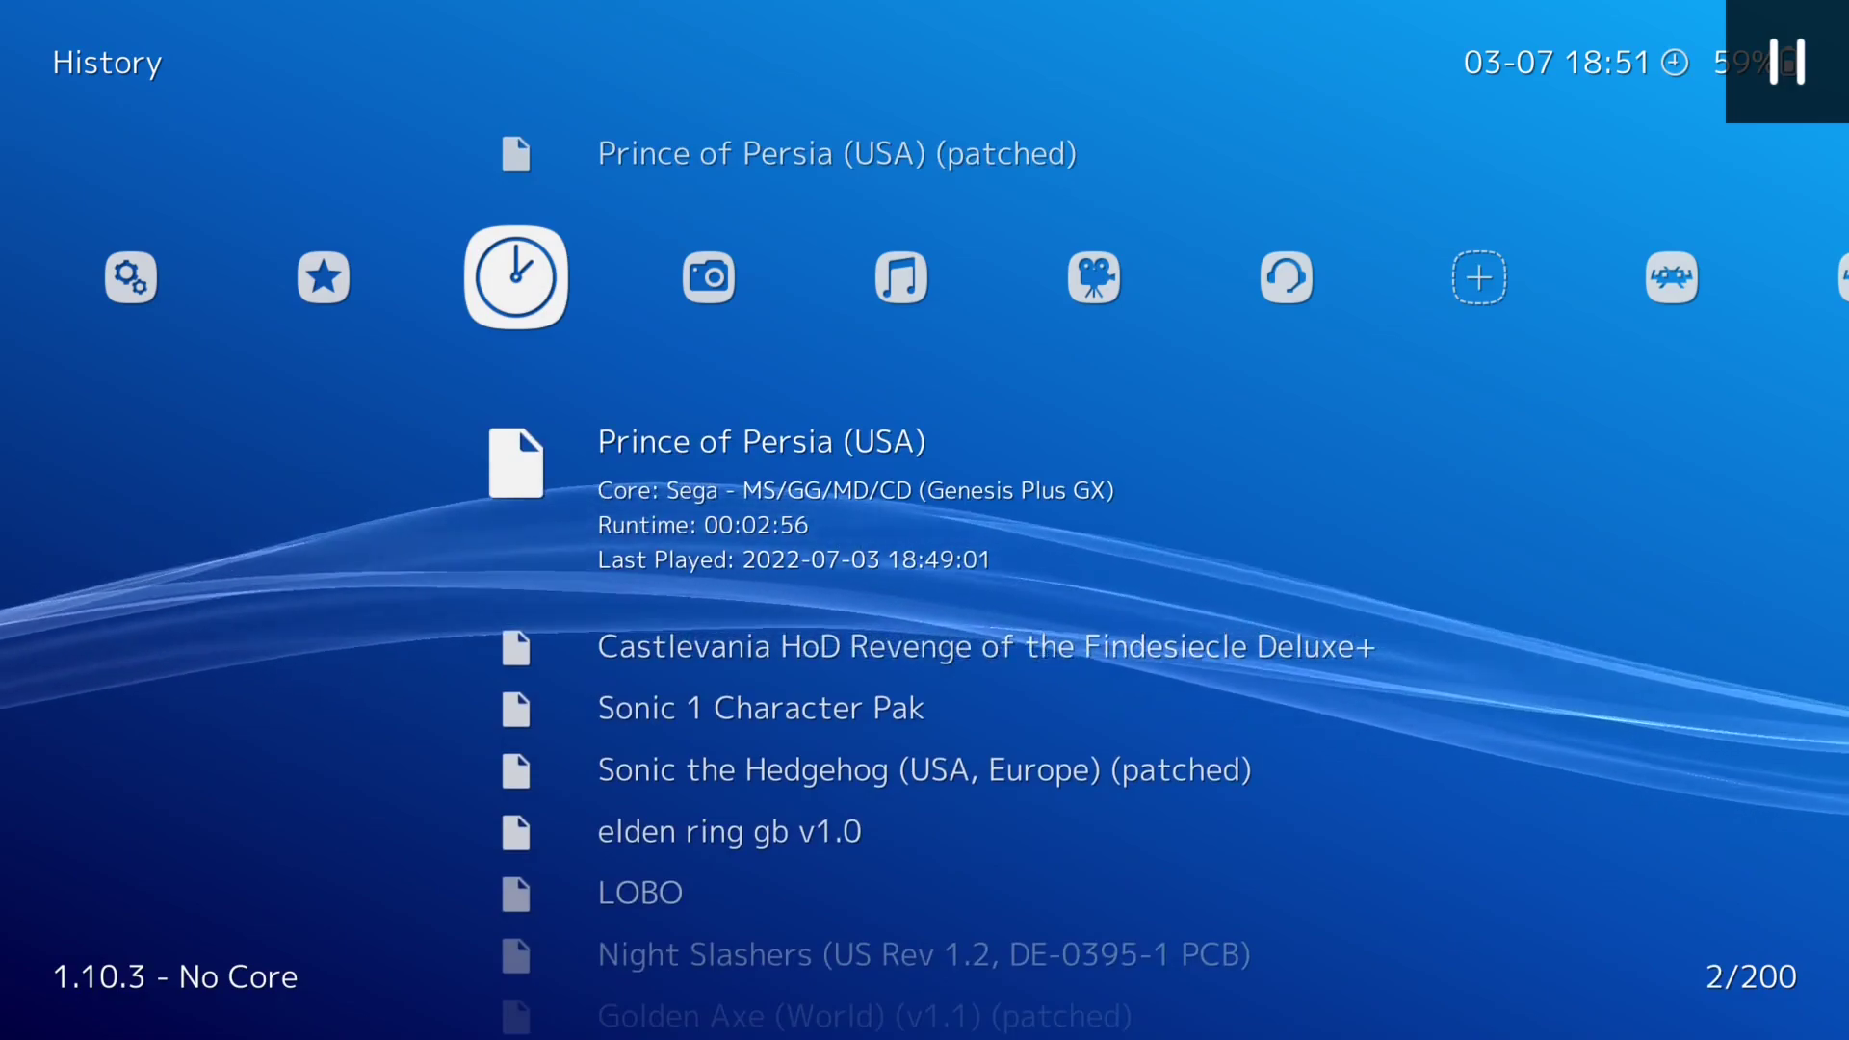
{"action": "key", "text": "Return"}
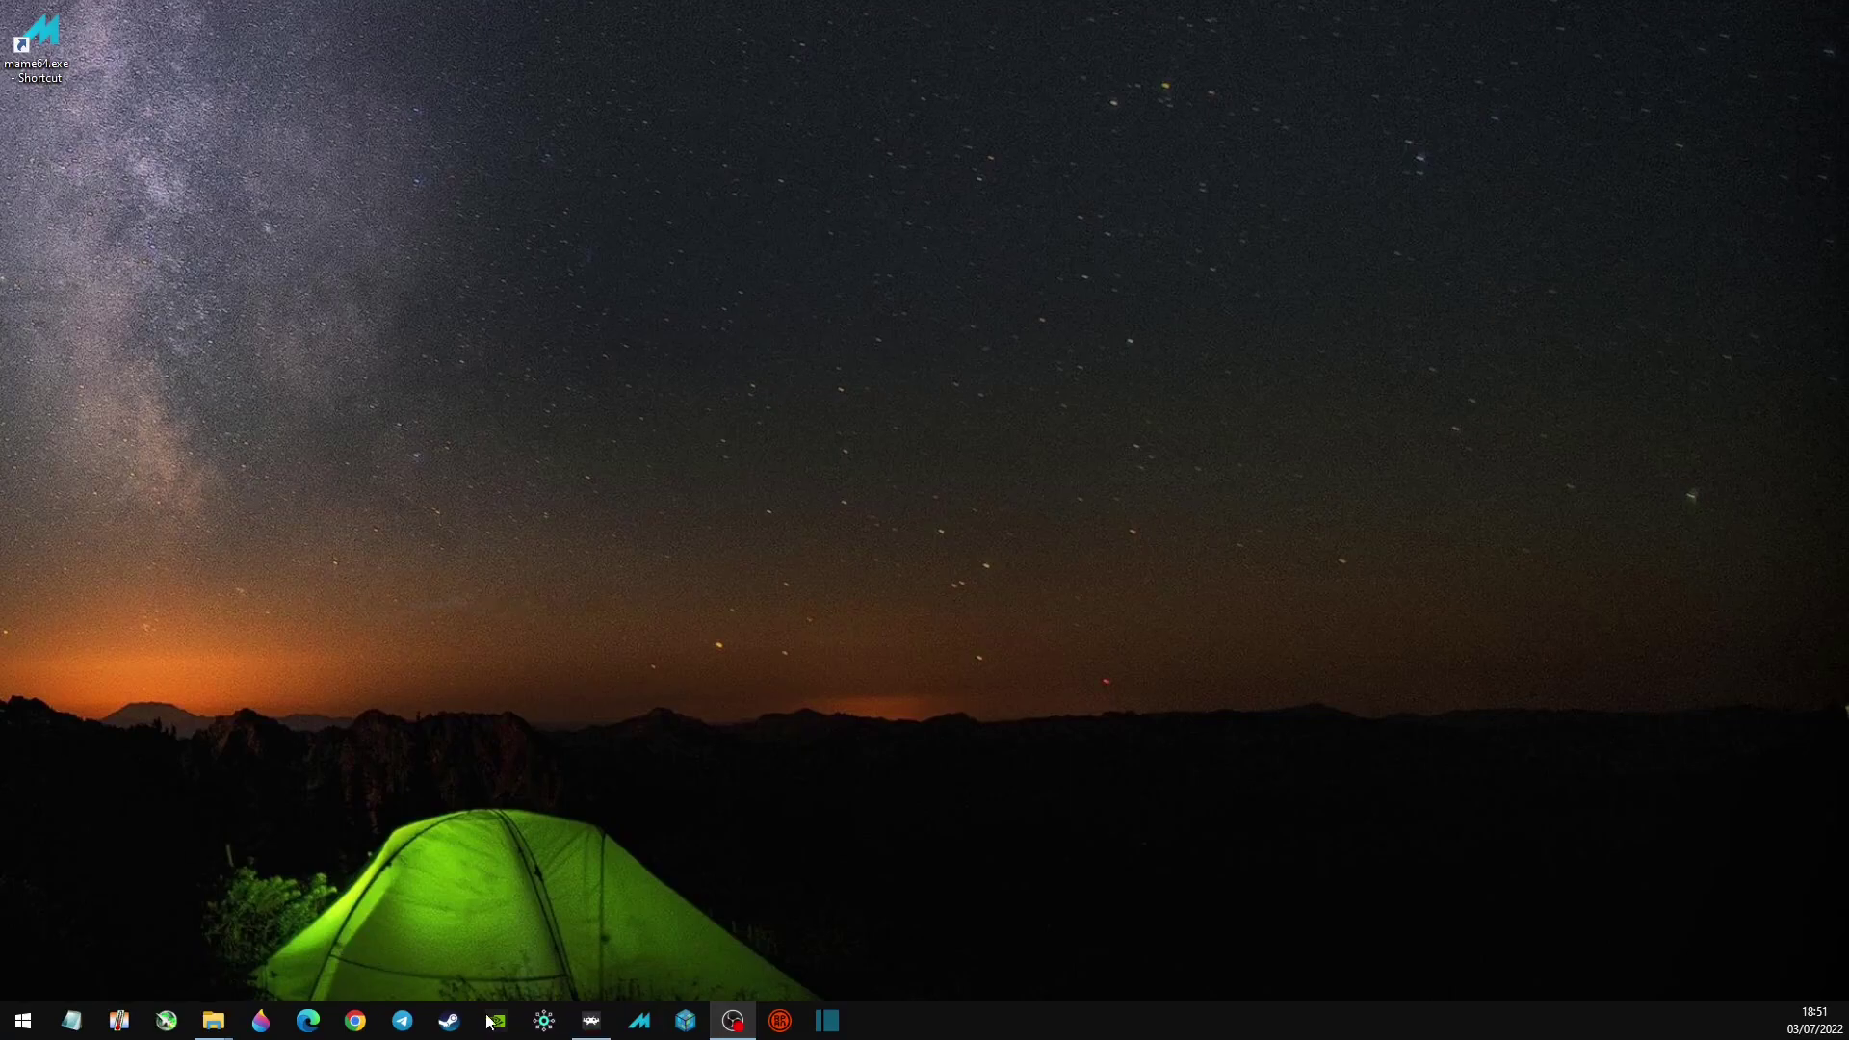
Step: Start a new game of unpatched Prince of Persia and move the prince left
{"action": "left_click", "coordinate": [594, 1011]}
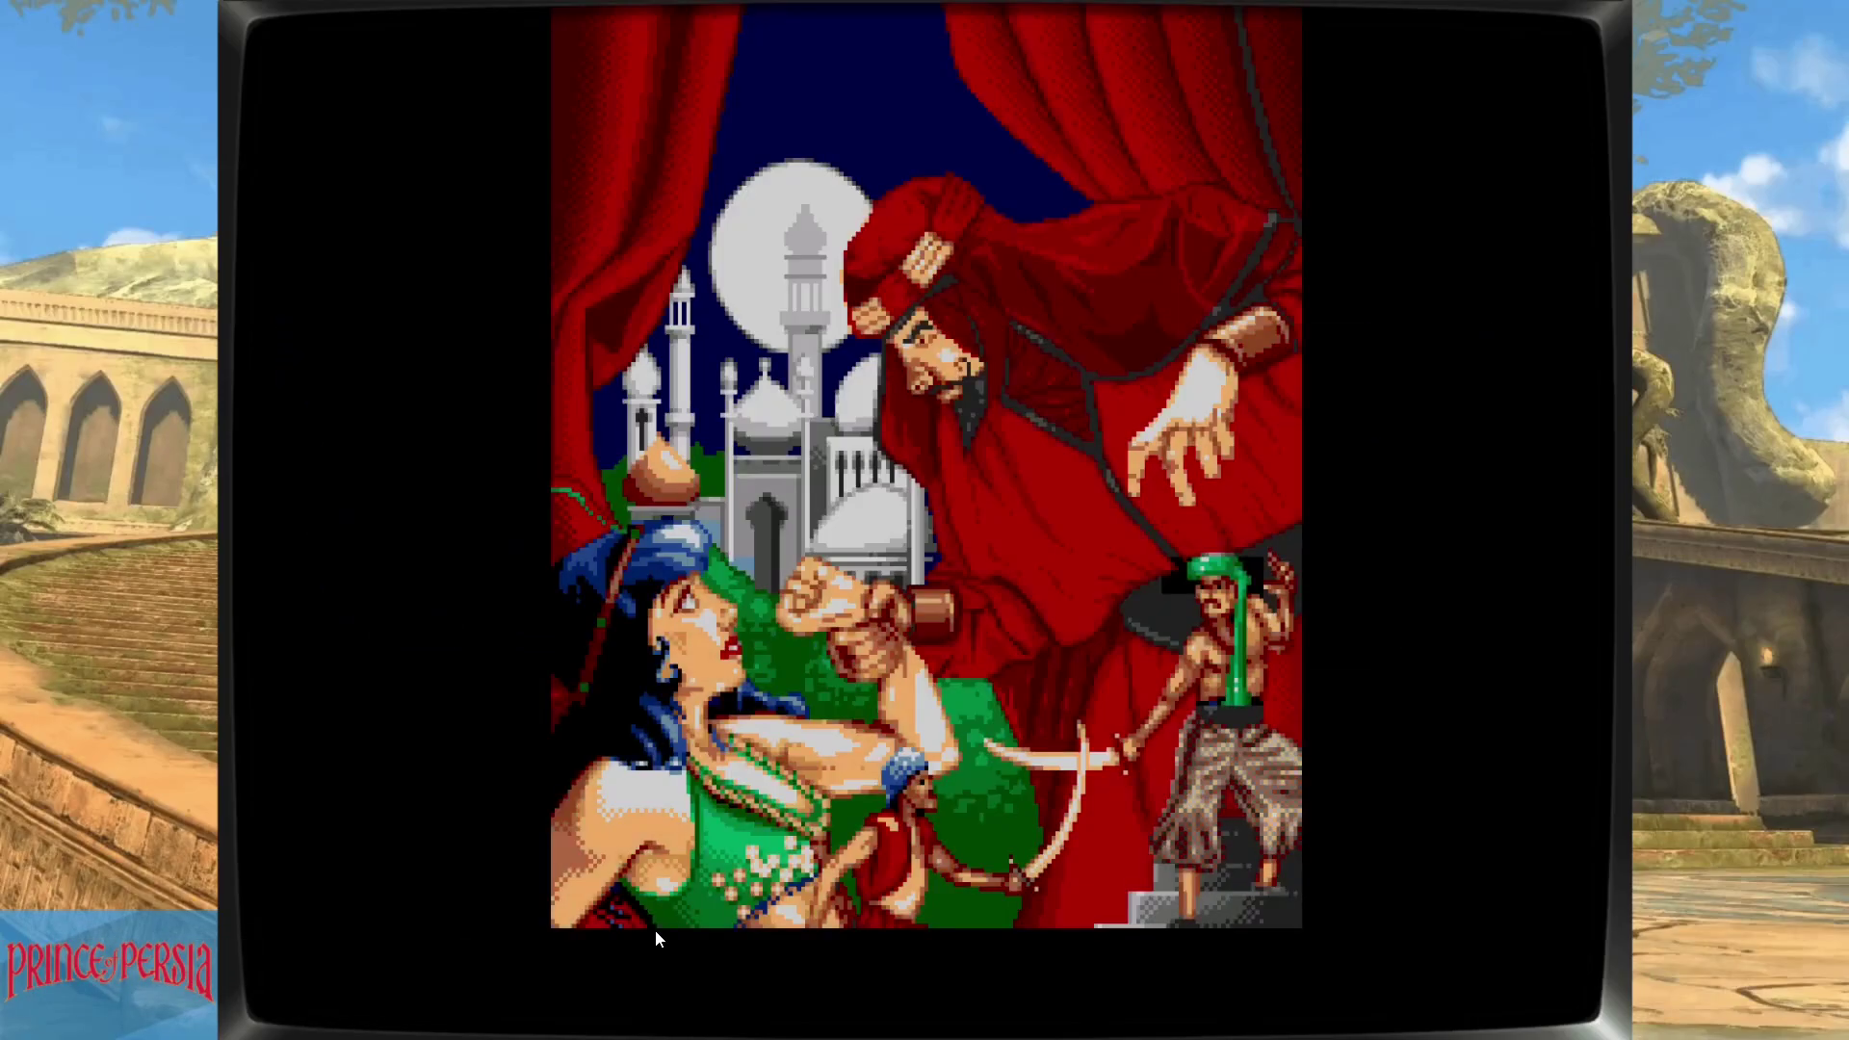
{"action": "key", "text": "Return"}
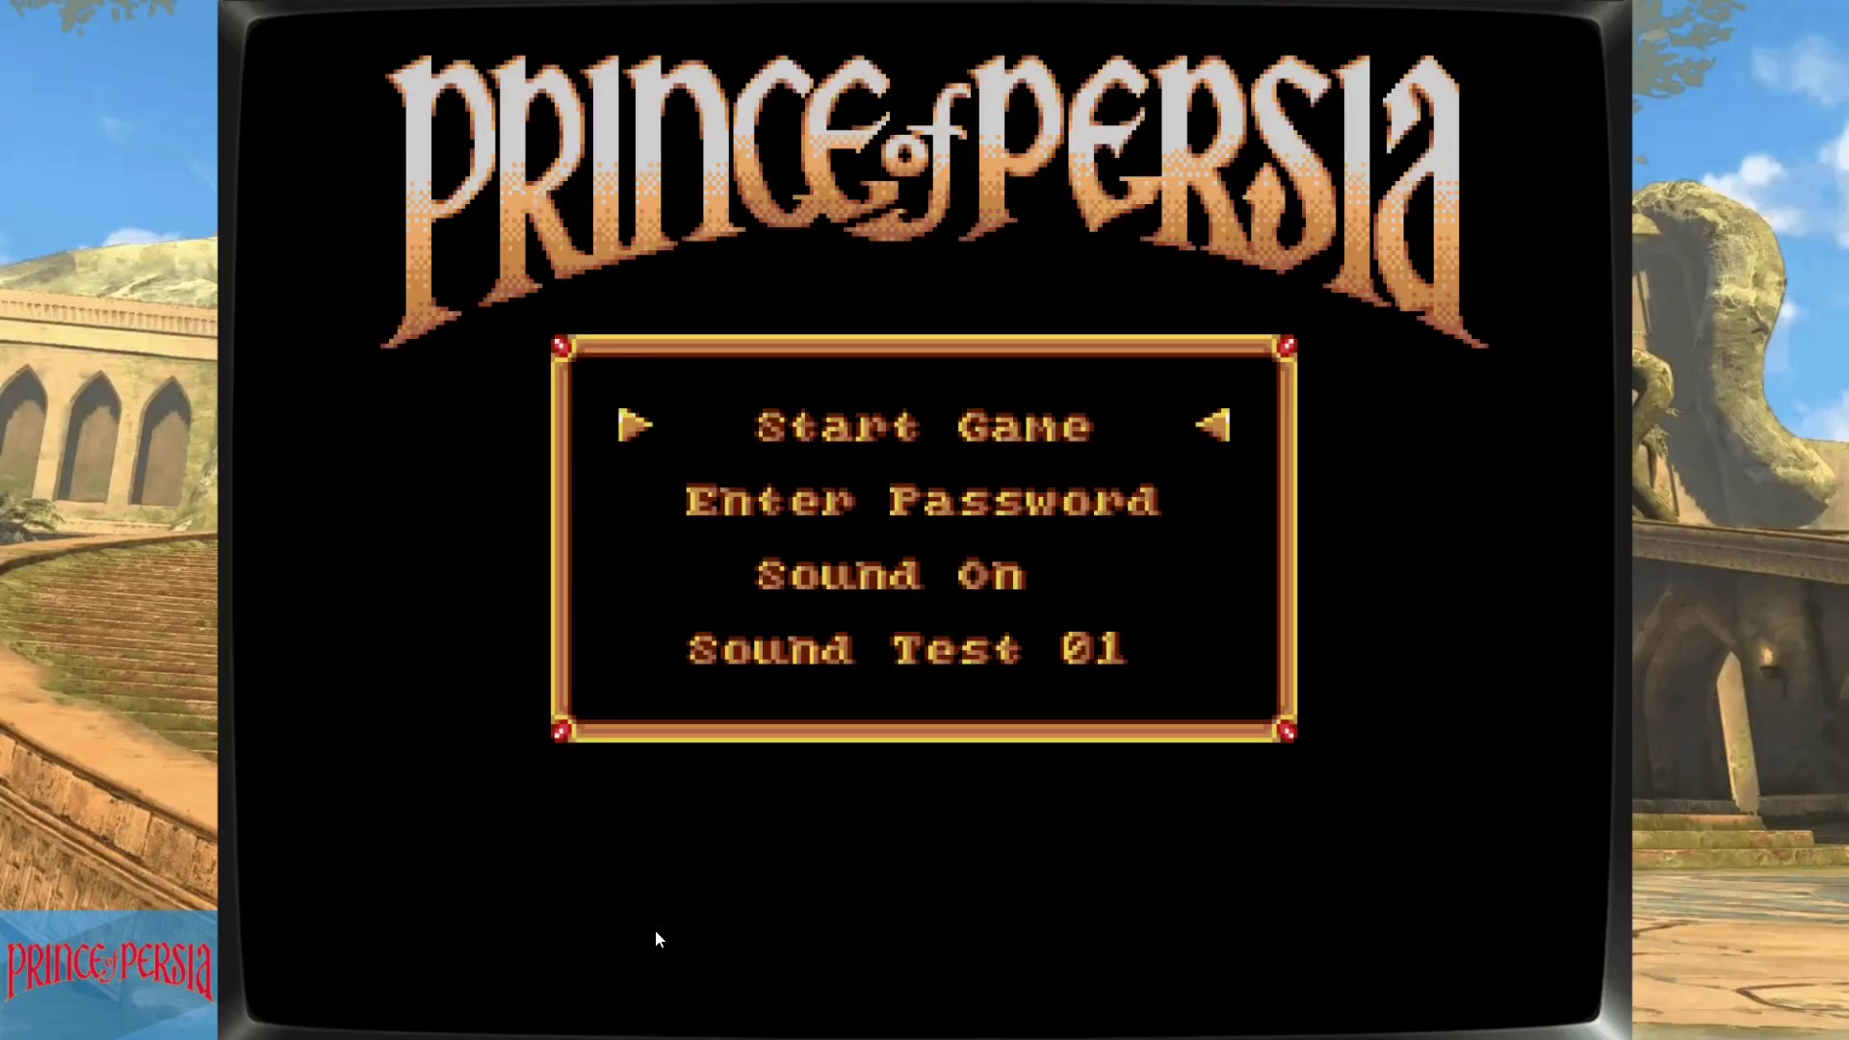
{"action": "key", "text": "Return"}
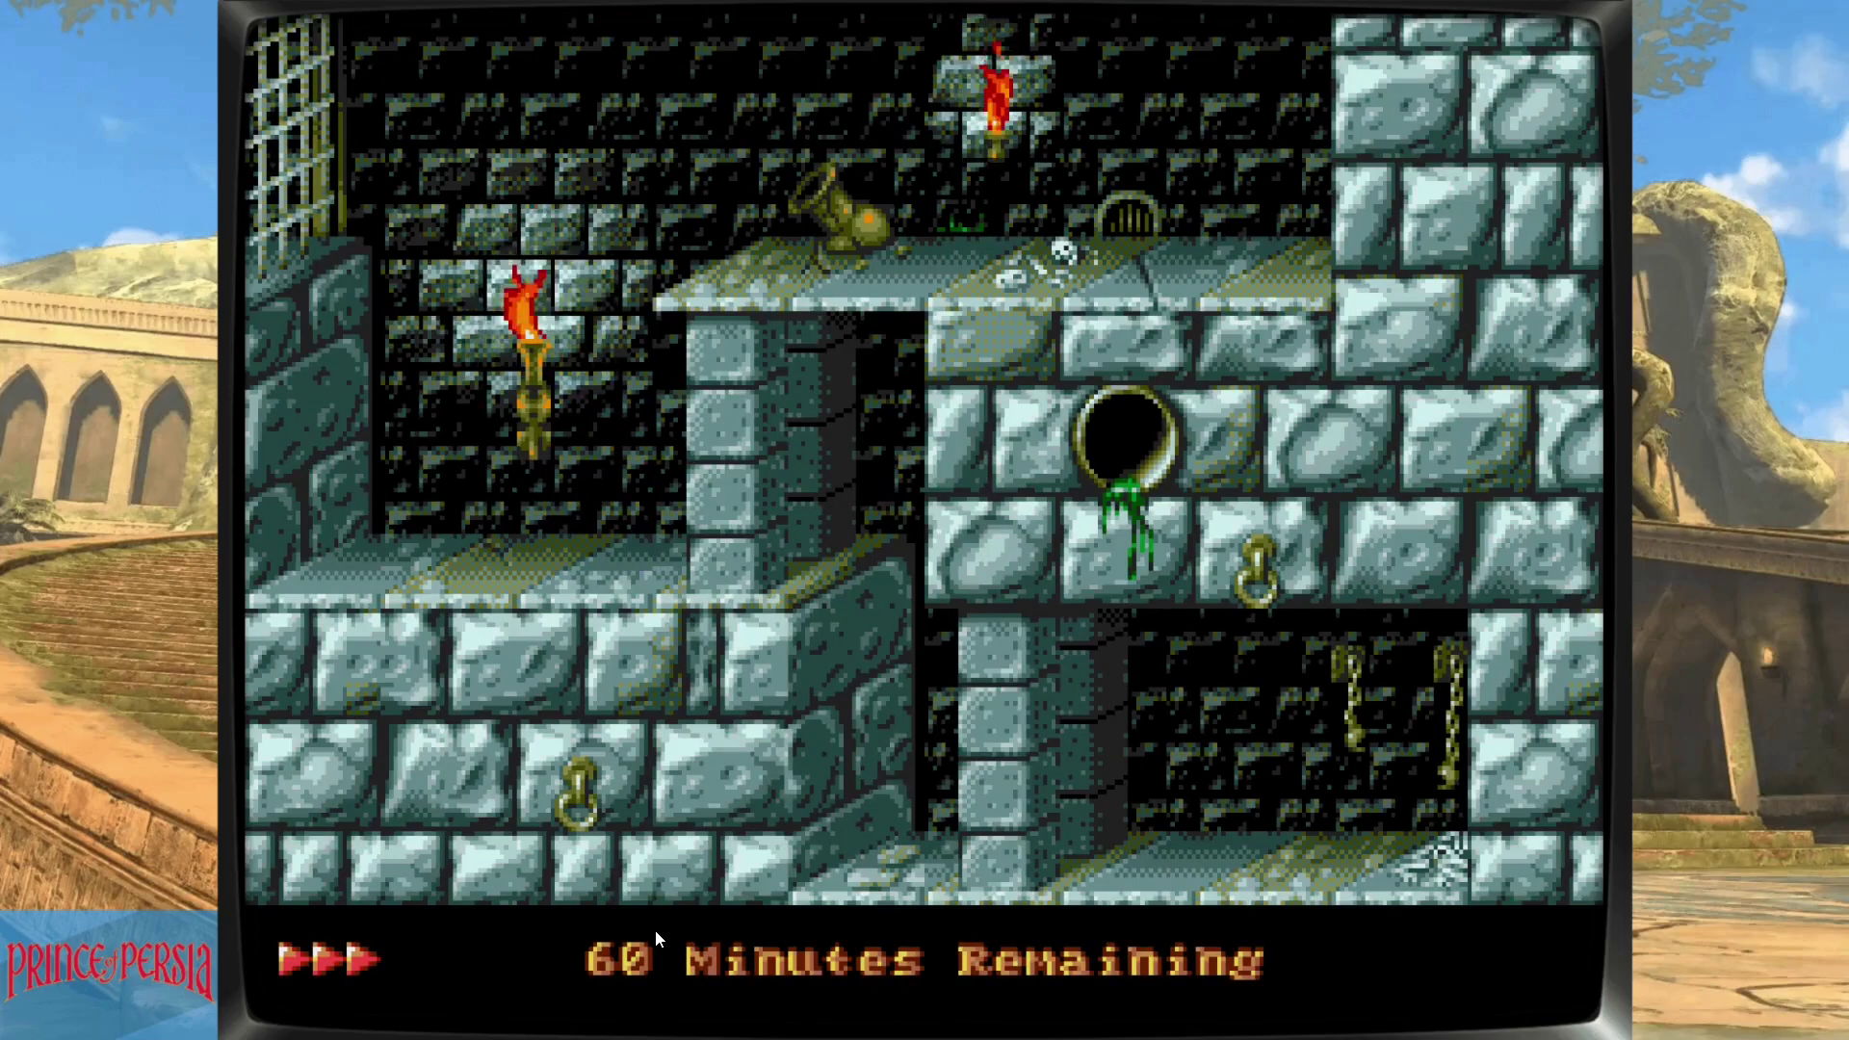
{"action": "key", "text": "Left"}
{"action": "key", "text": "Left"}
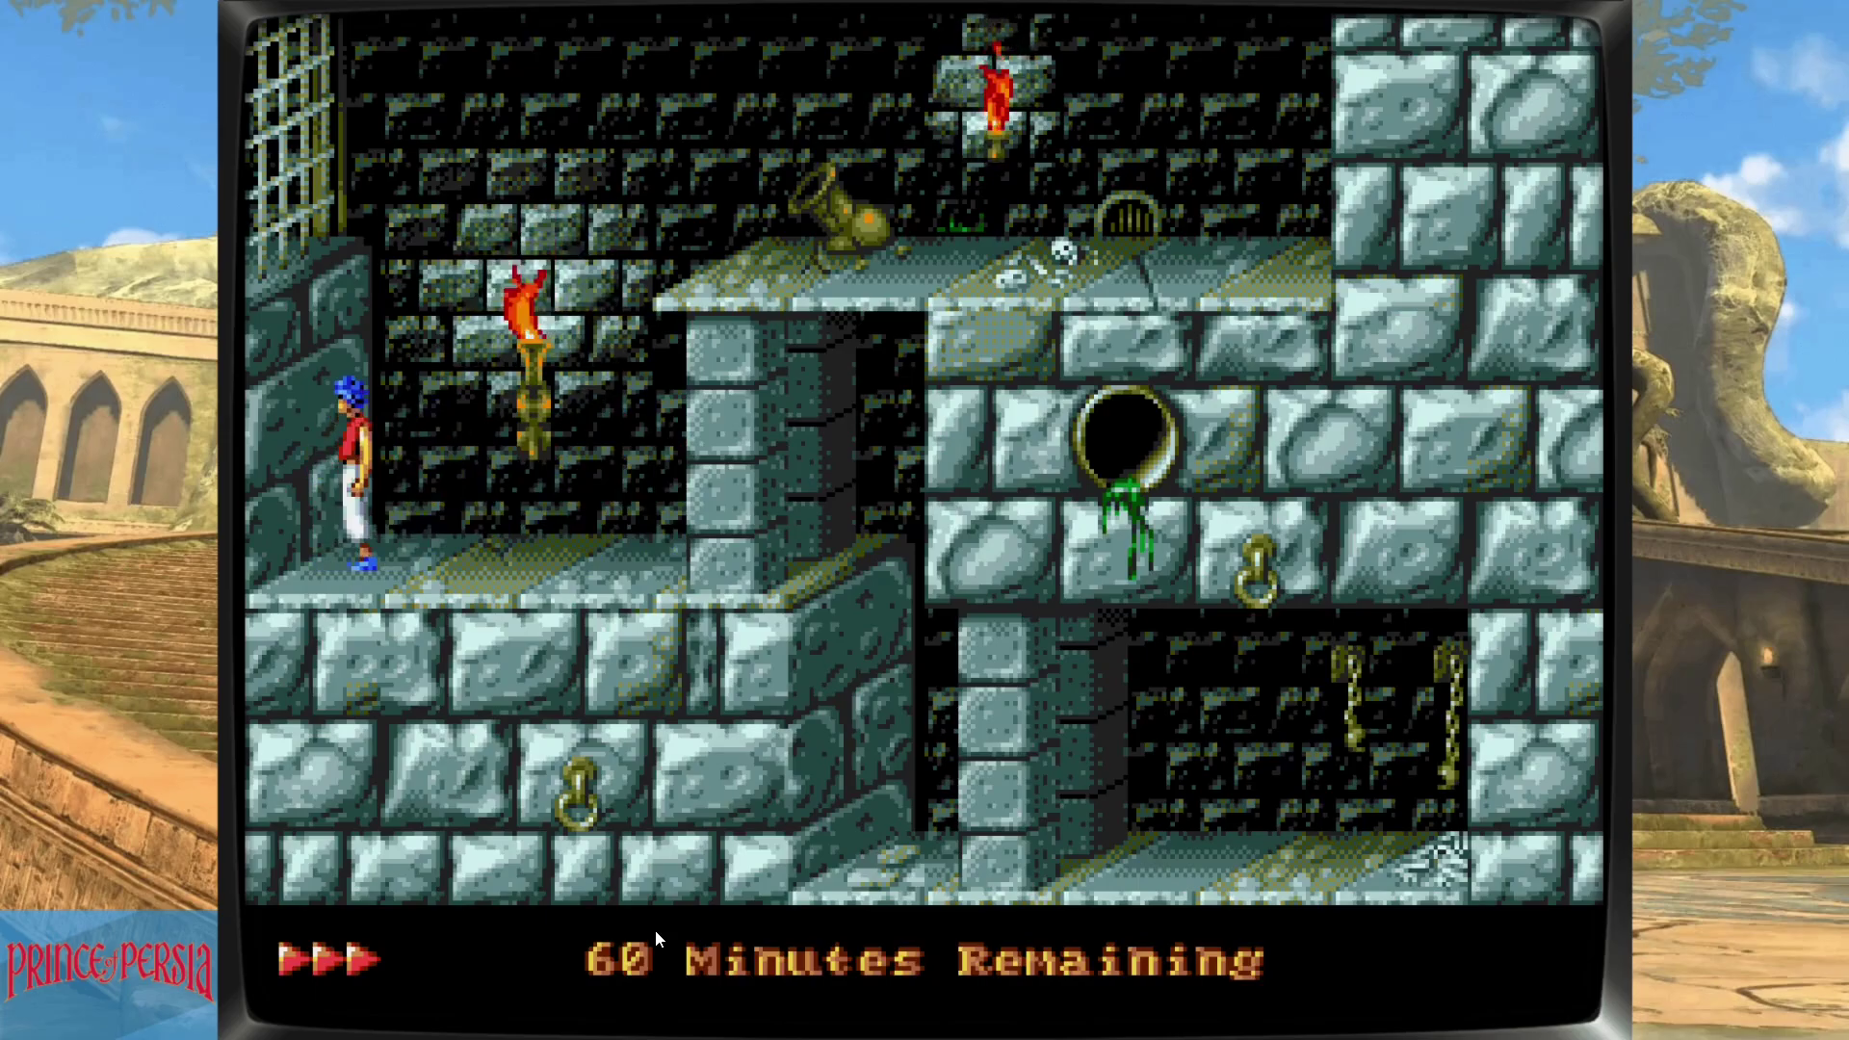
Step: Pause into the Quick Menu, return to History, and open an entry's launch options
{"action": "key", "text": "Return"}
{"action": "key", "text": "F1"}
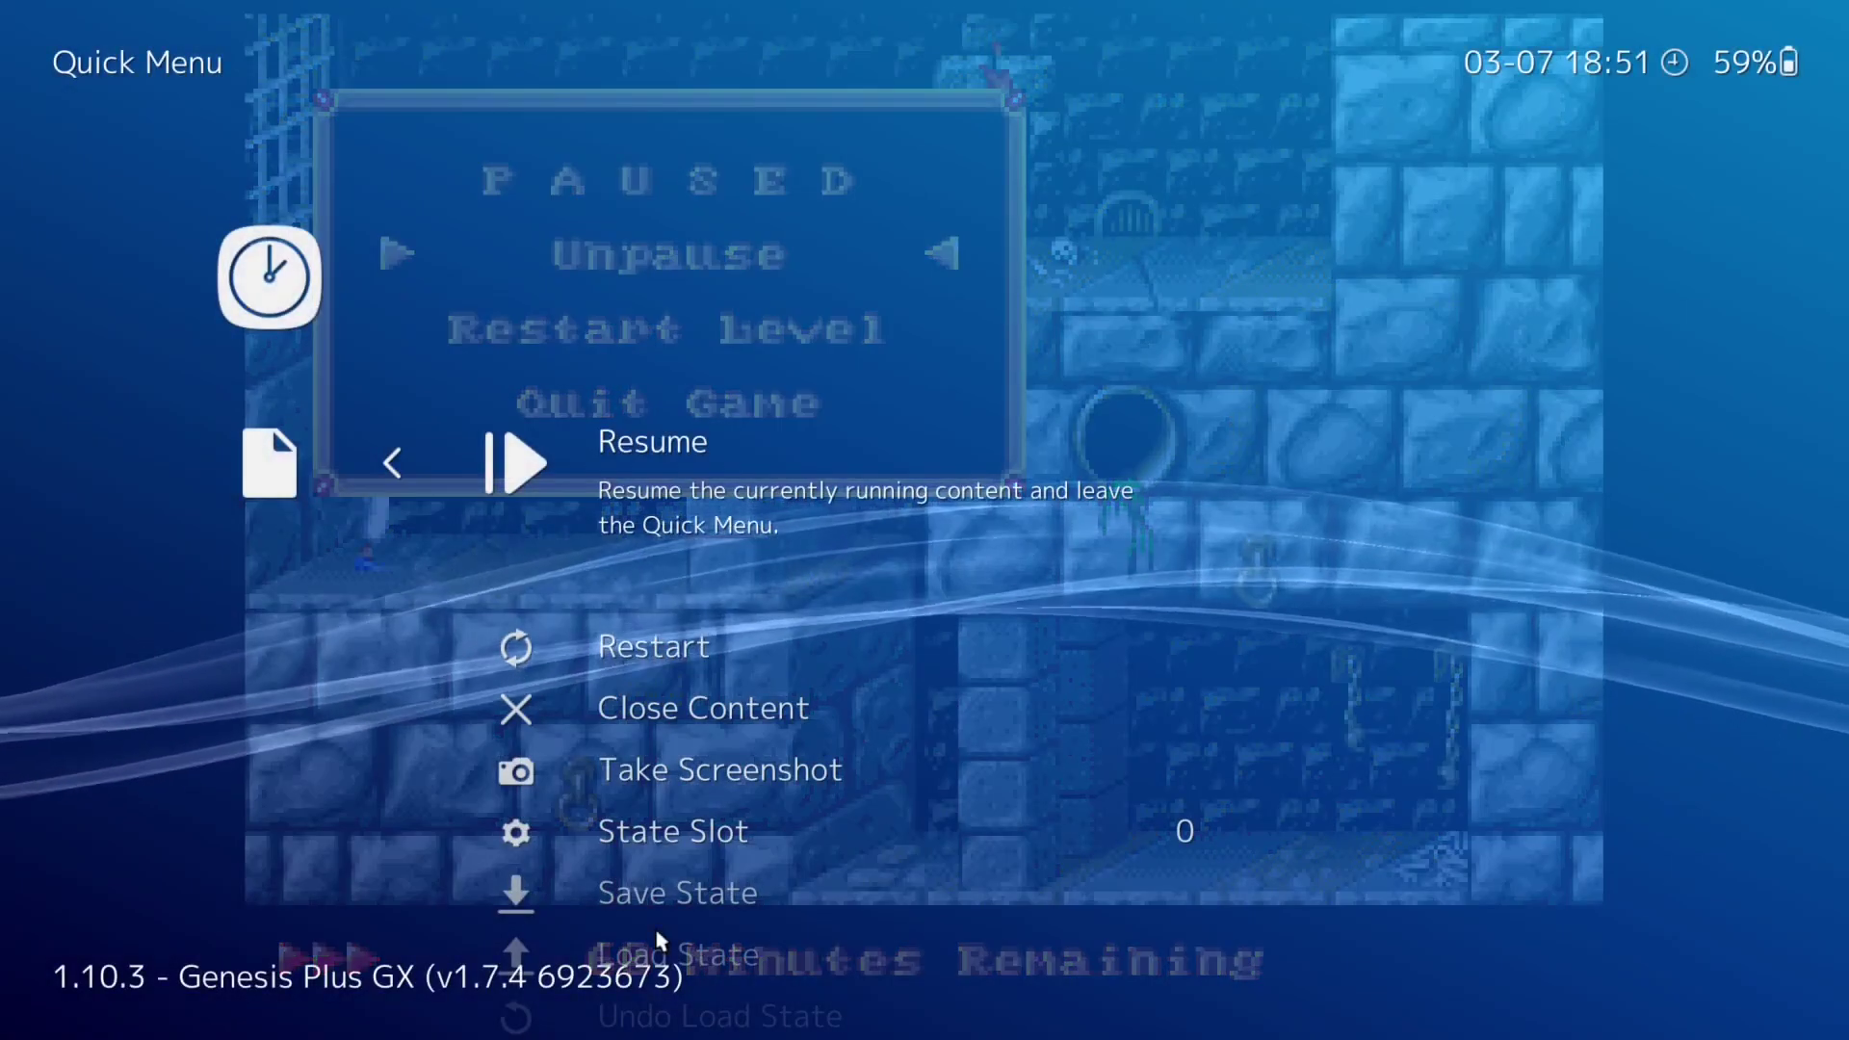
{"action": "key", "text": "BackSpace"}
{"action": "key", "text": "Return"}
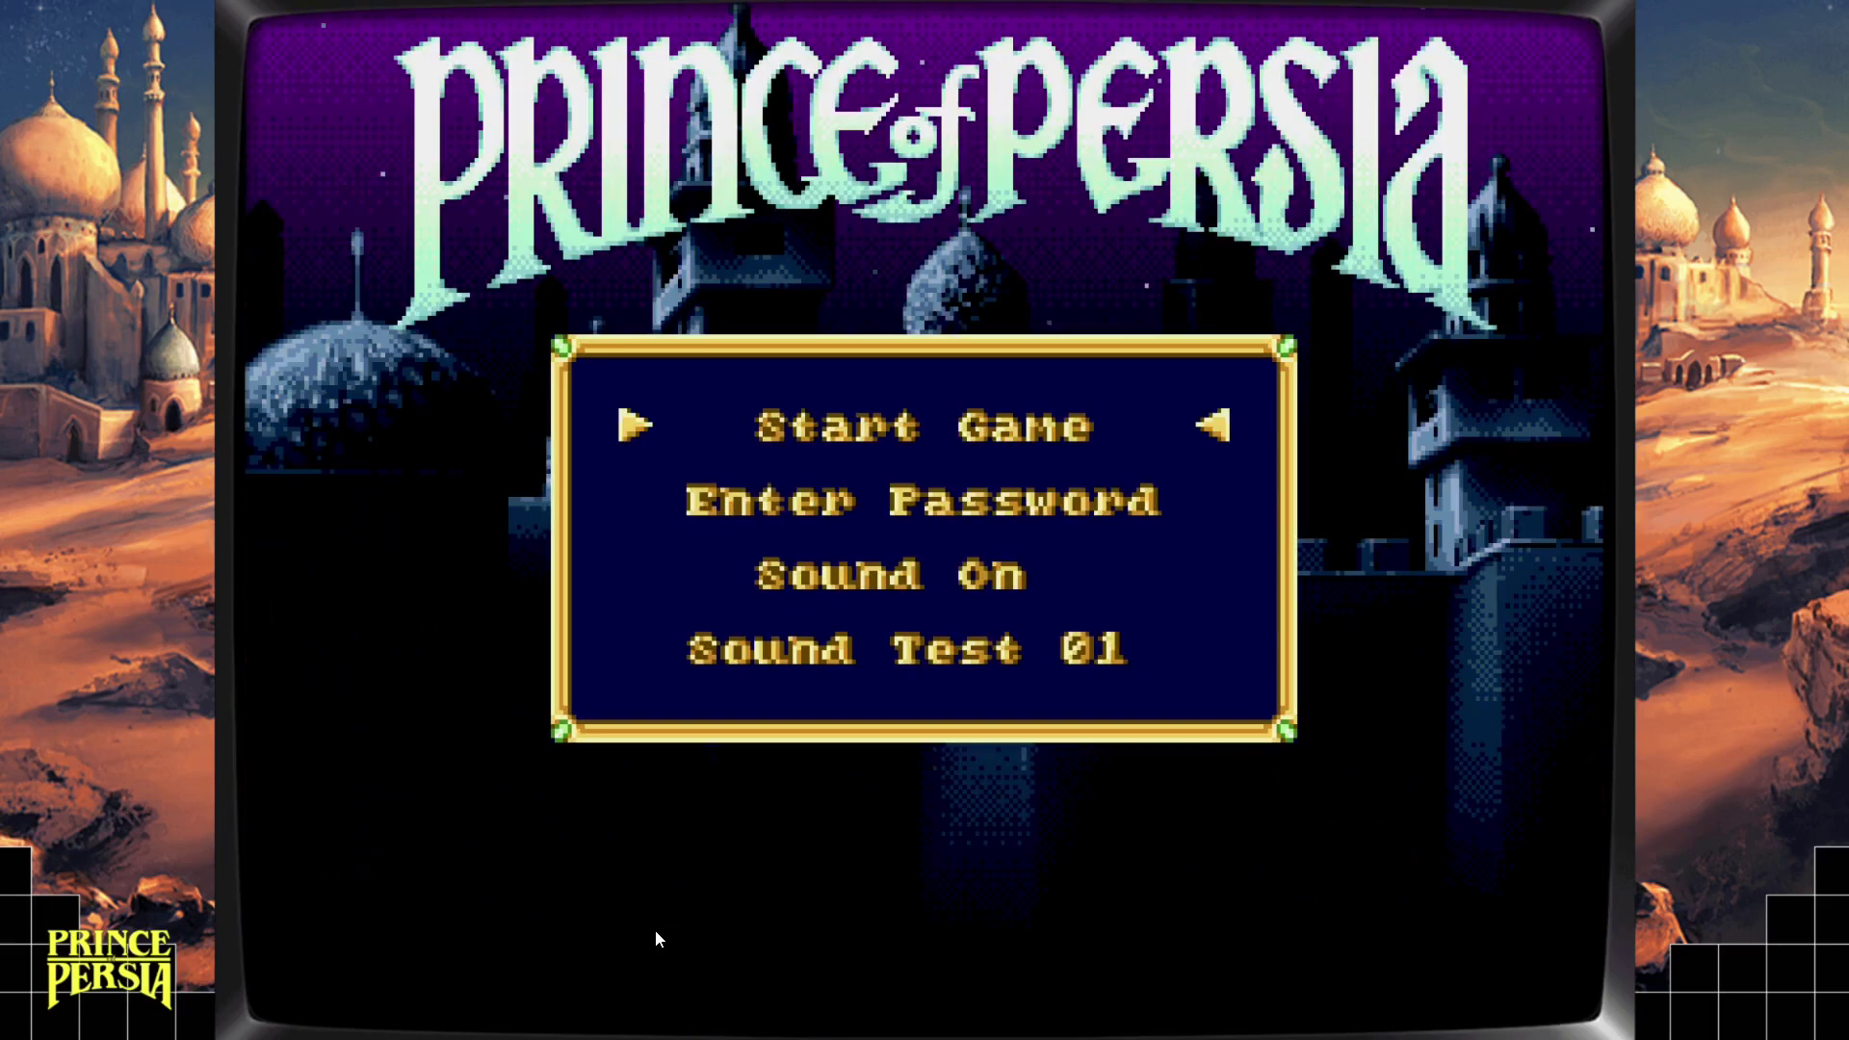
Step: Start a new patched game, run past the pillar, drop down, and climb the raised ledge
{"action": "key", "text": "Return"}
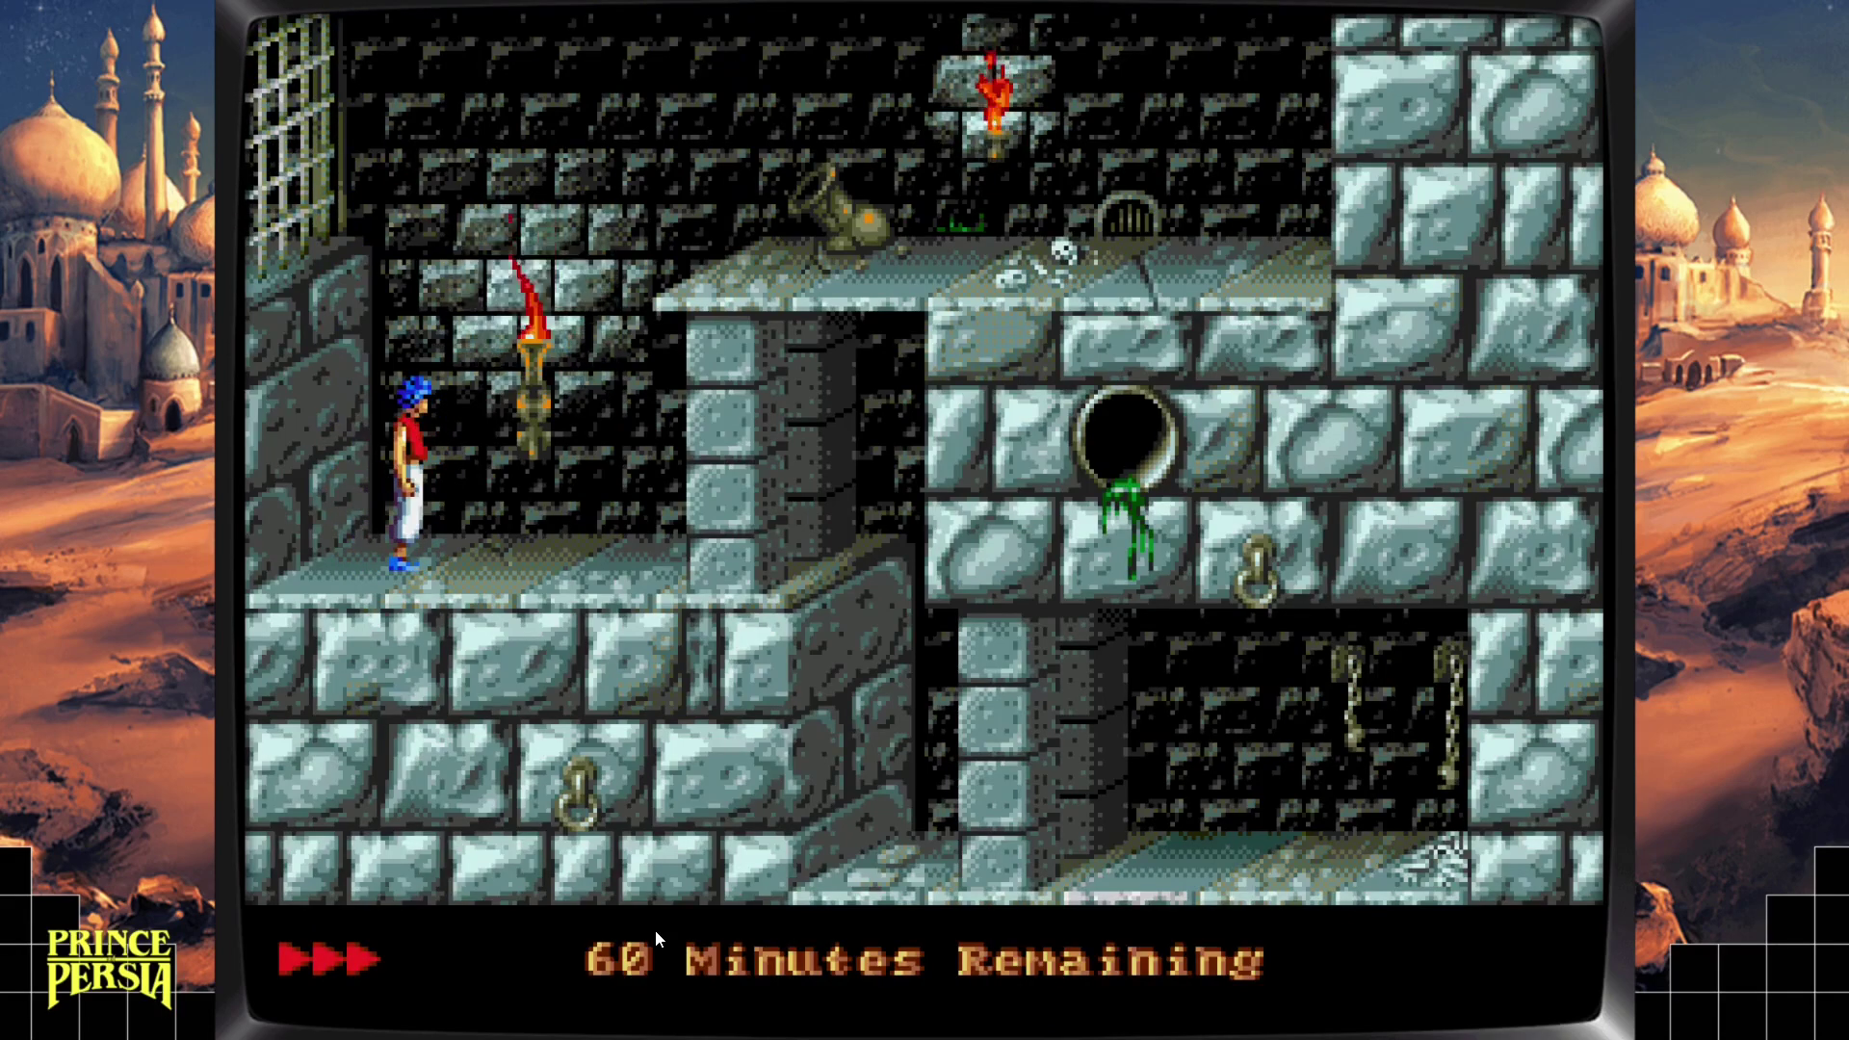
{"action": "key", "text": "Right"}
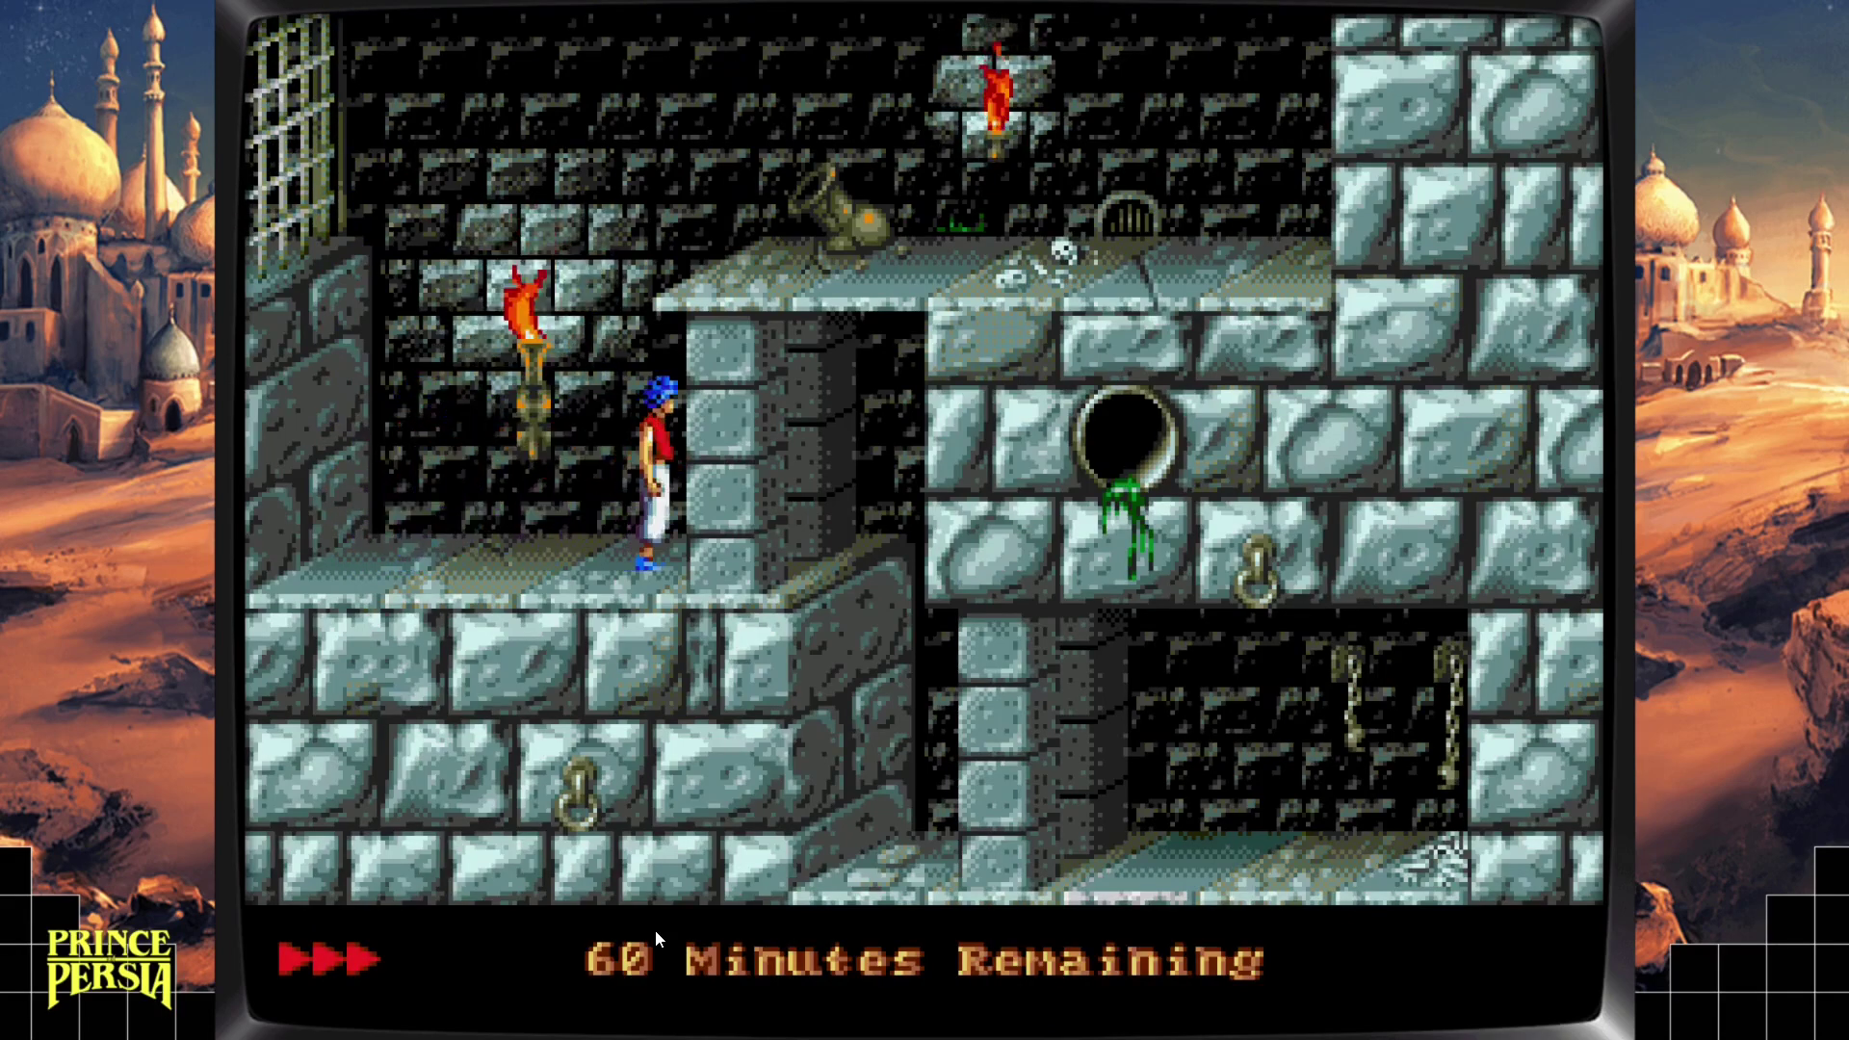
{"action": "key", "text": "Right"}
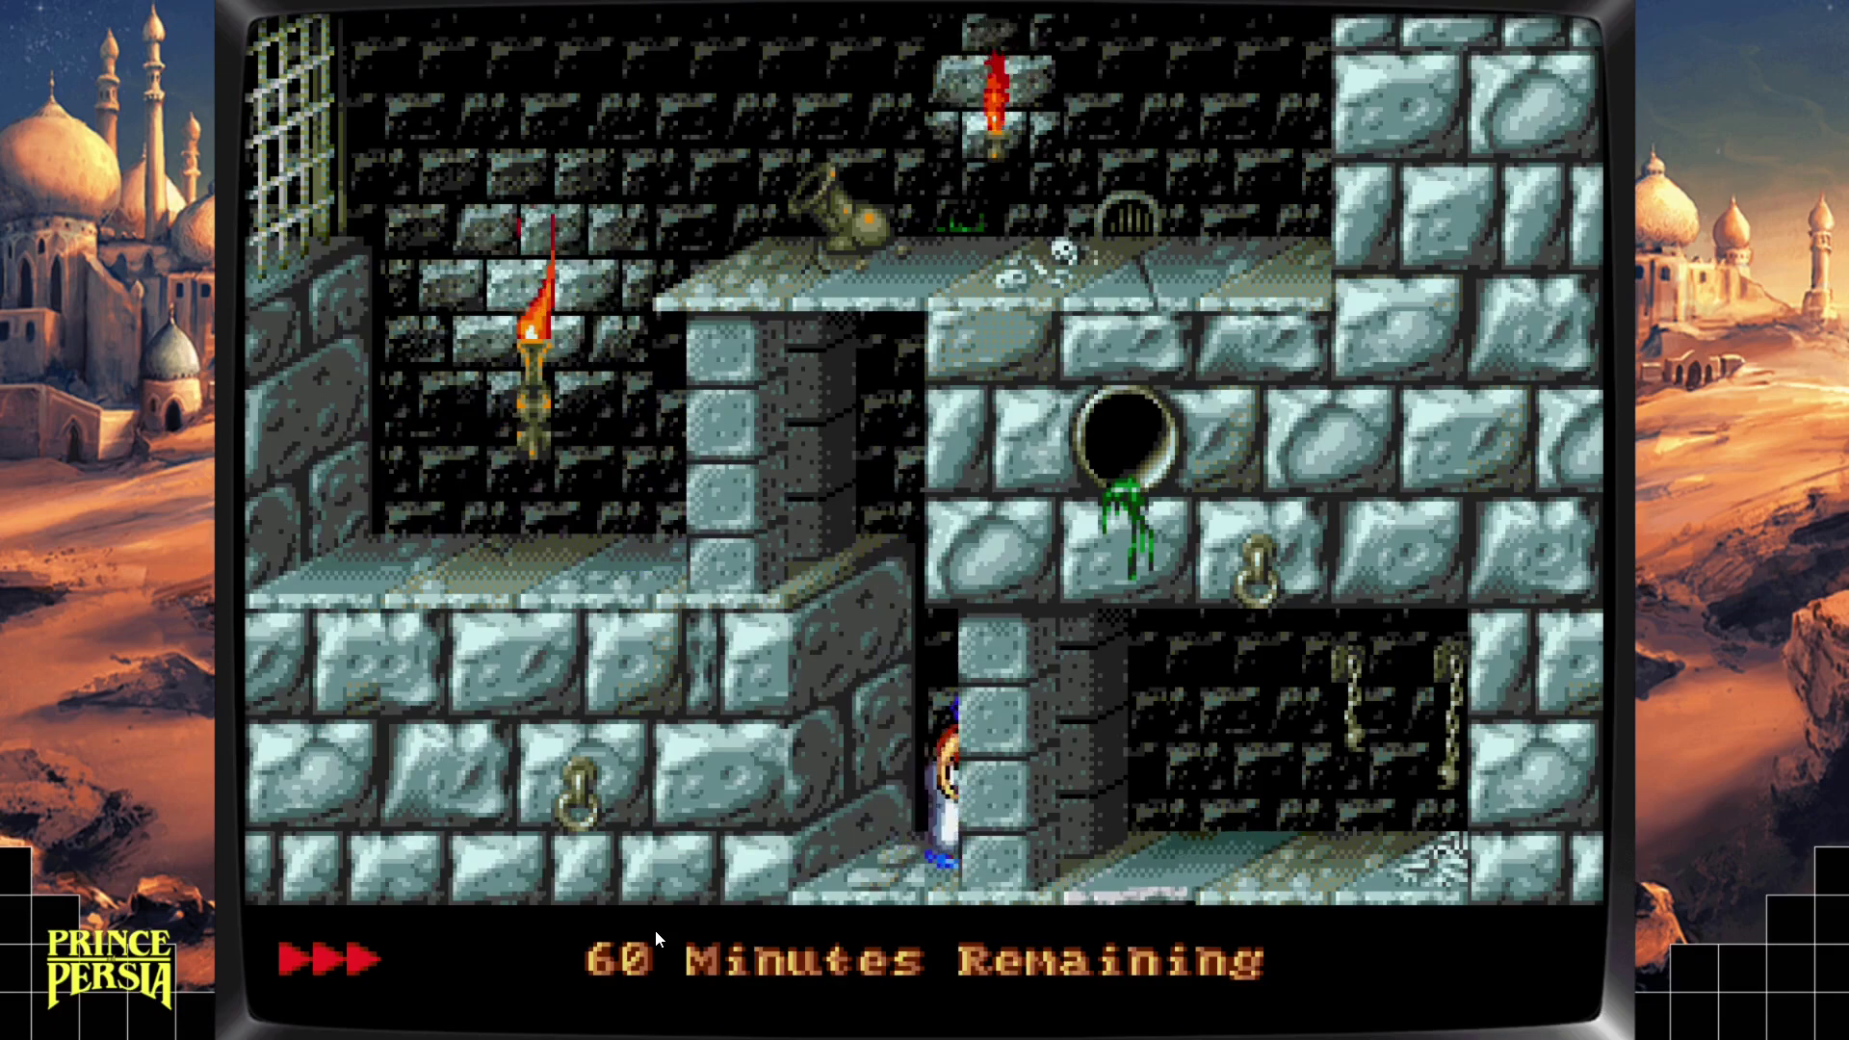
{"action": "key", "text": "Left"}
{"action": "key", "text": "Up"}
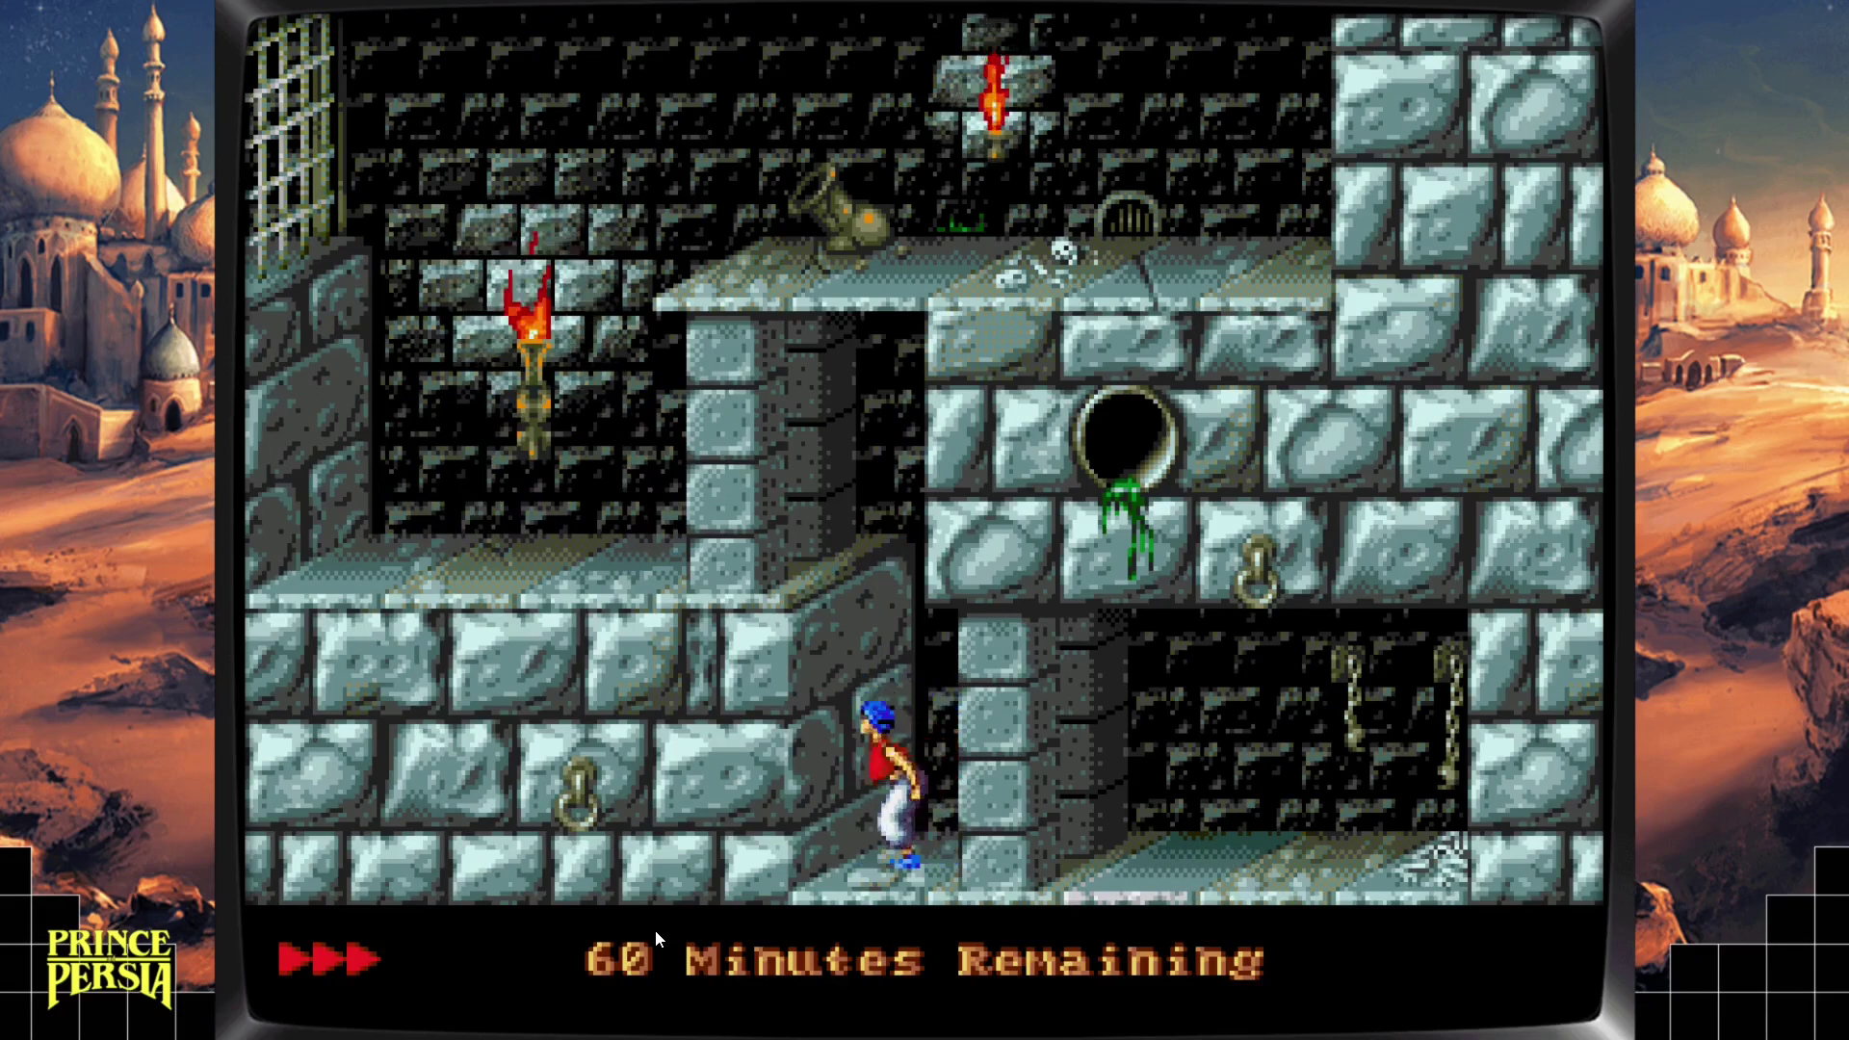
{"action": "key", "text": "Up"}
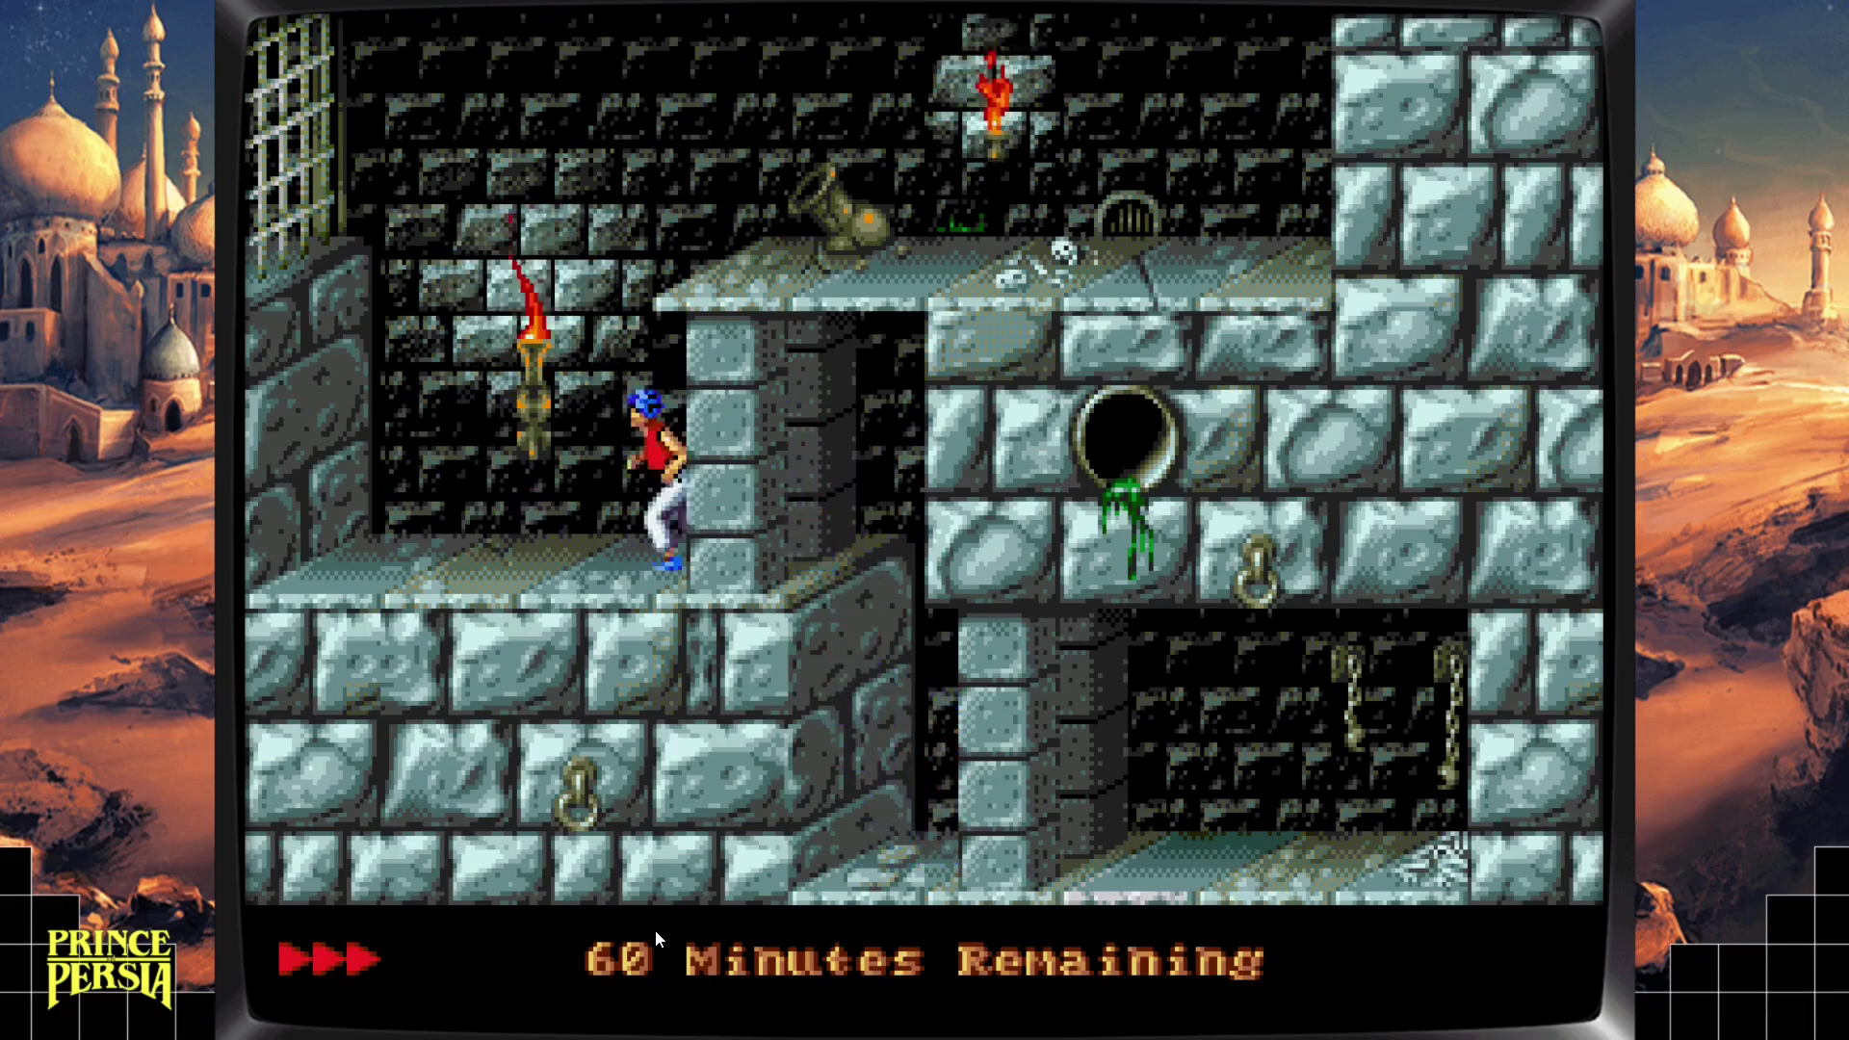
Step: Run along the upper ledge, drop over the loose floor, and charge the sword-drawn guard
{"action": "key", "text": "Left"}
{"action": "key", "text": "Left"}
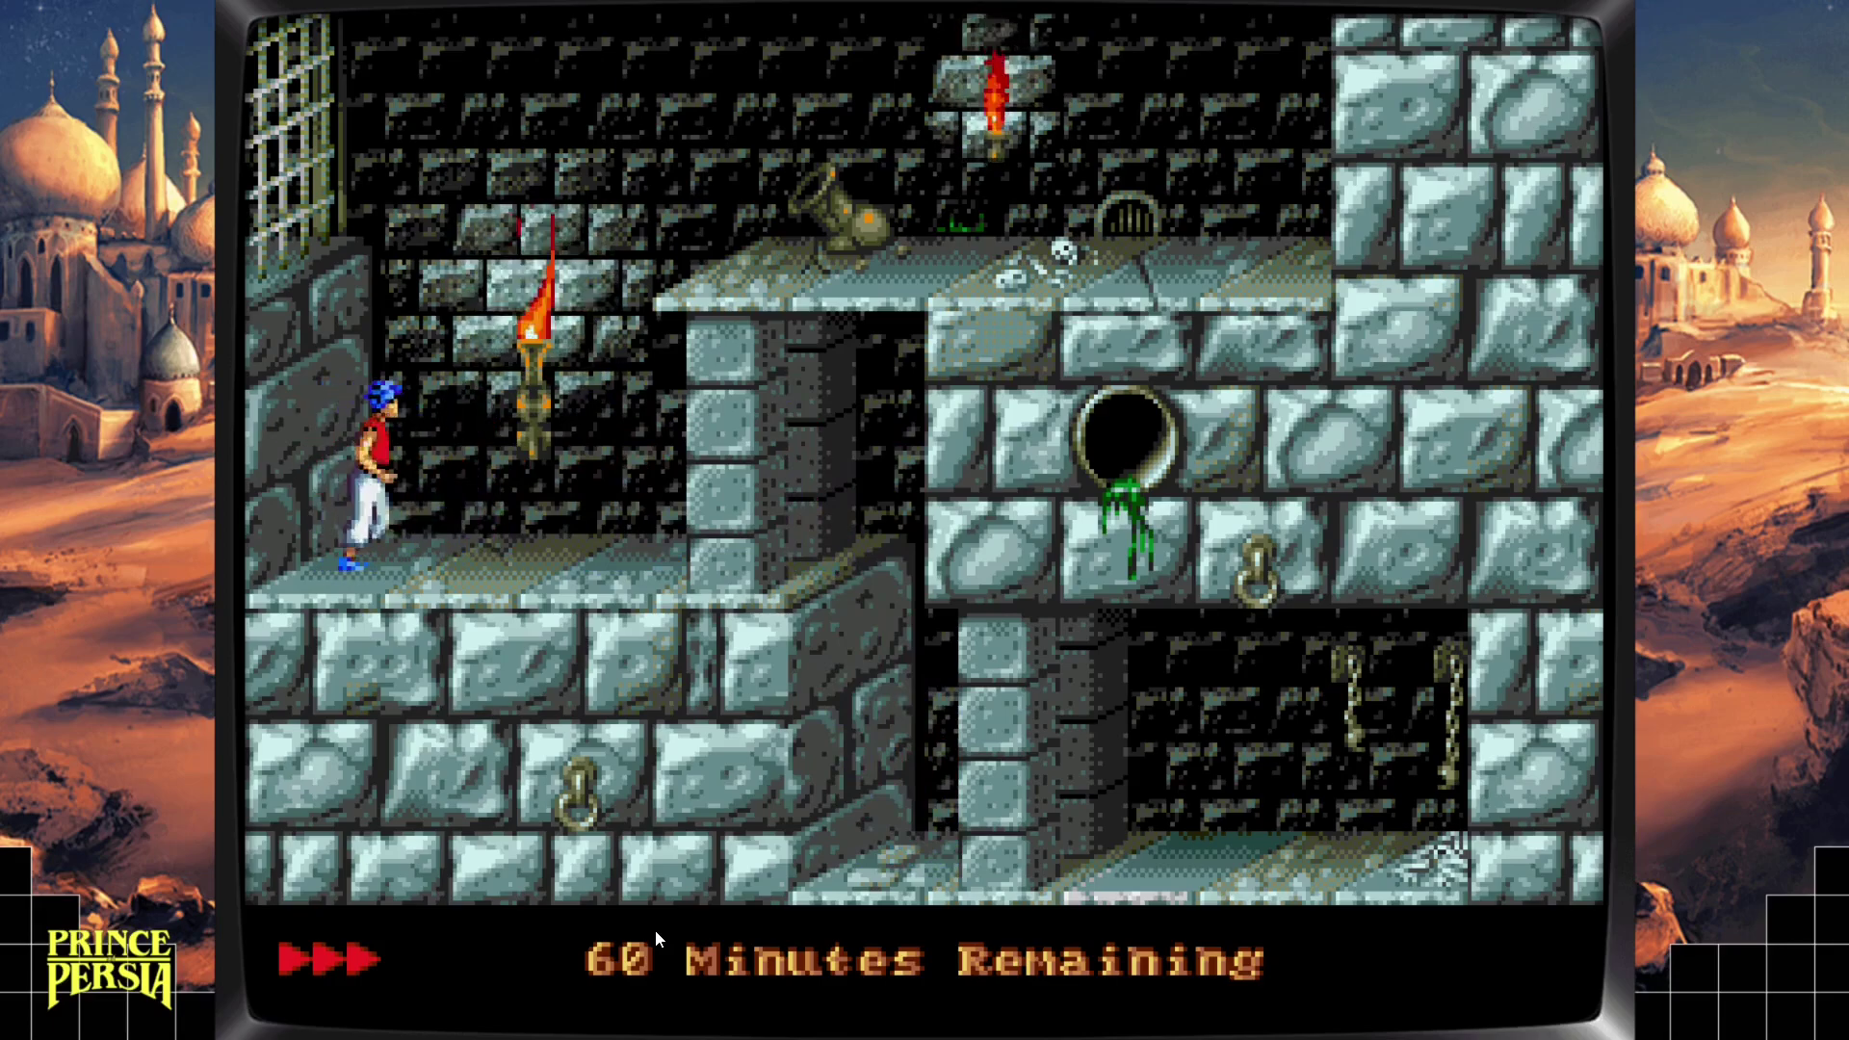
{"action": "key", "text": "Right"}
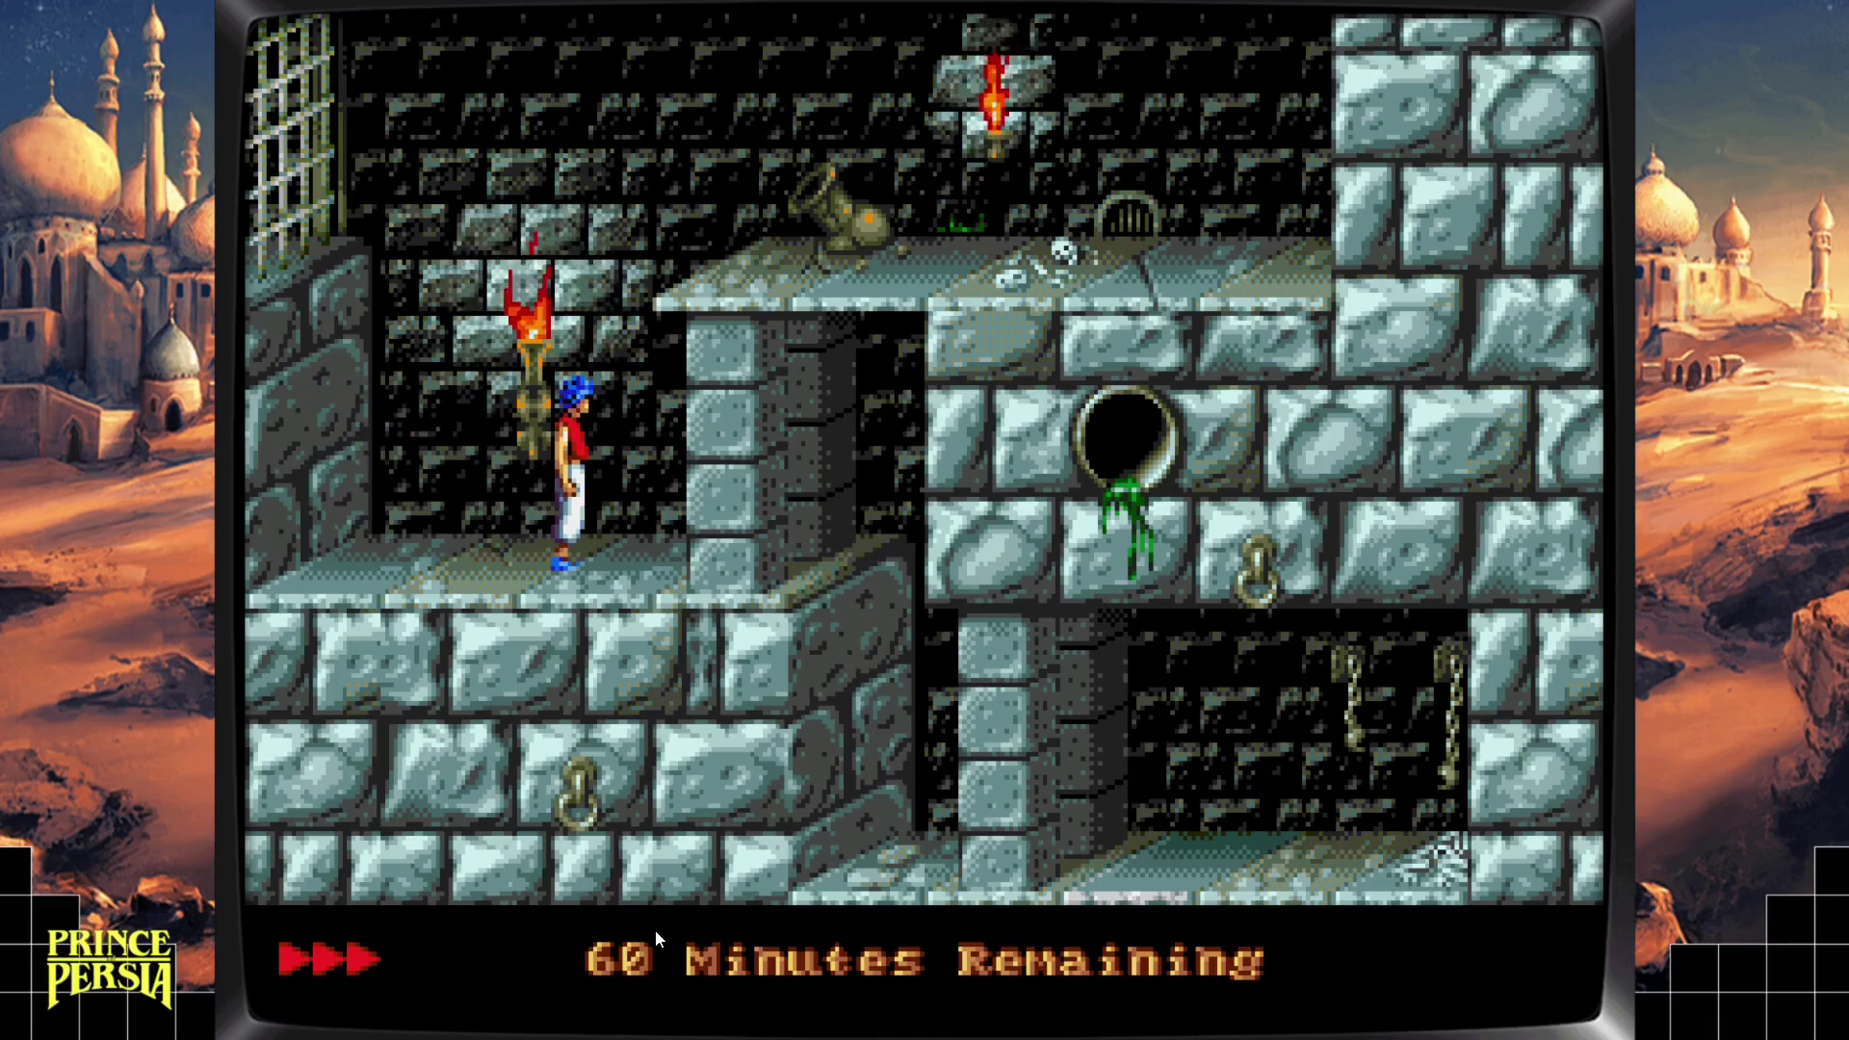
{"action": "key", "text": "Right"}
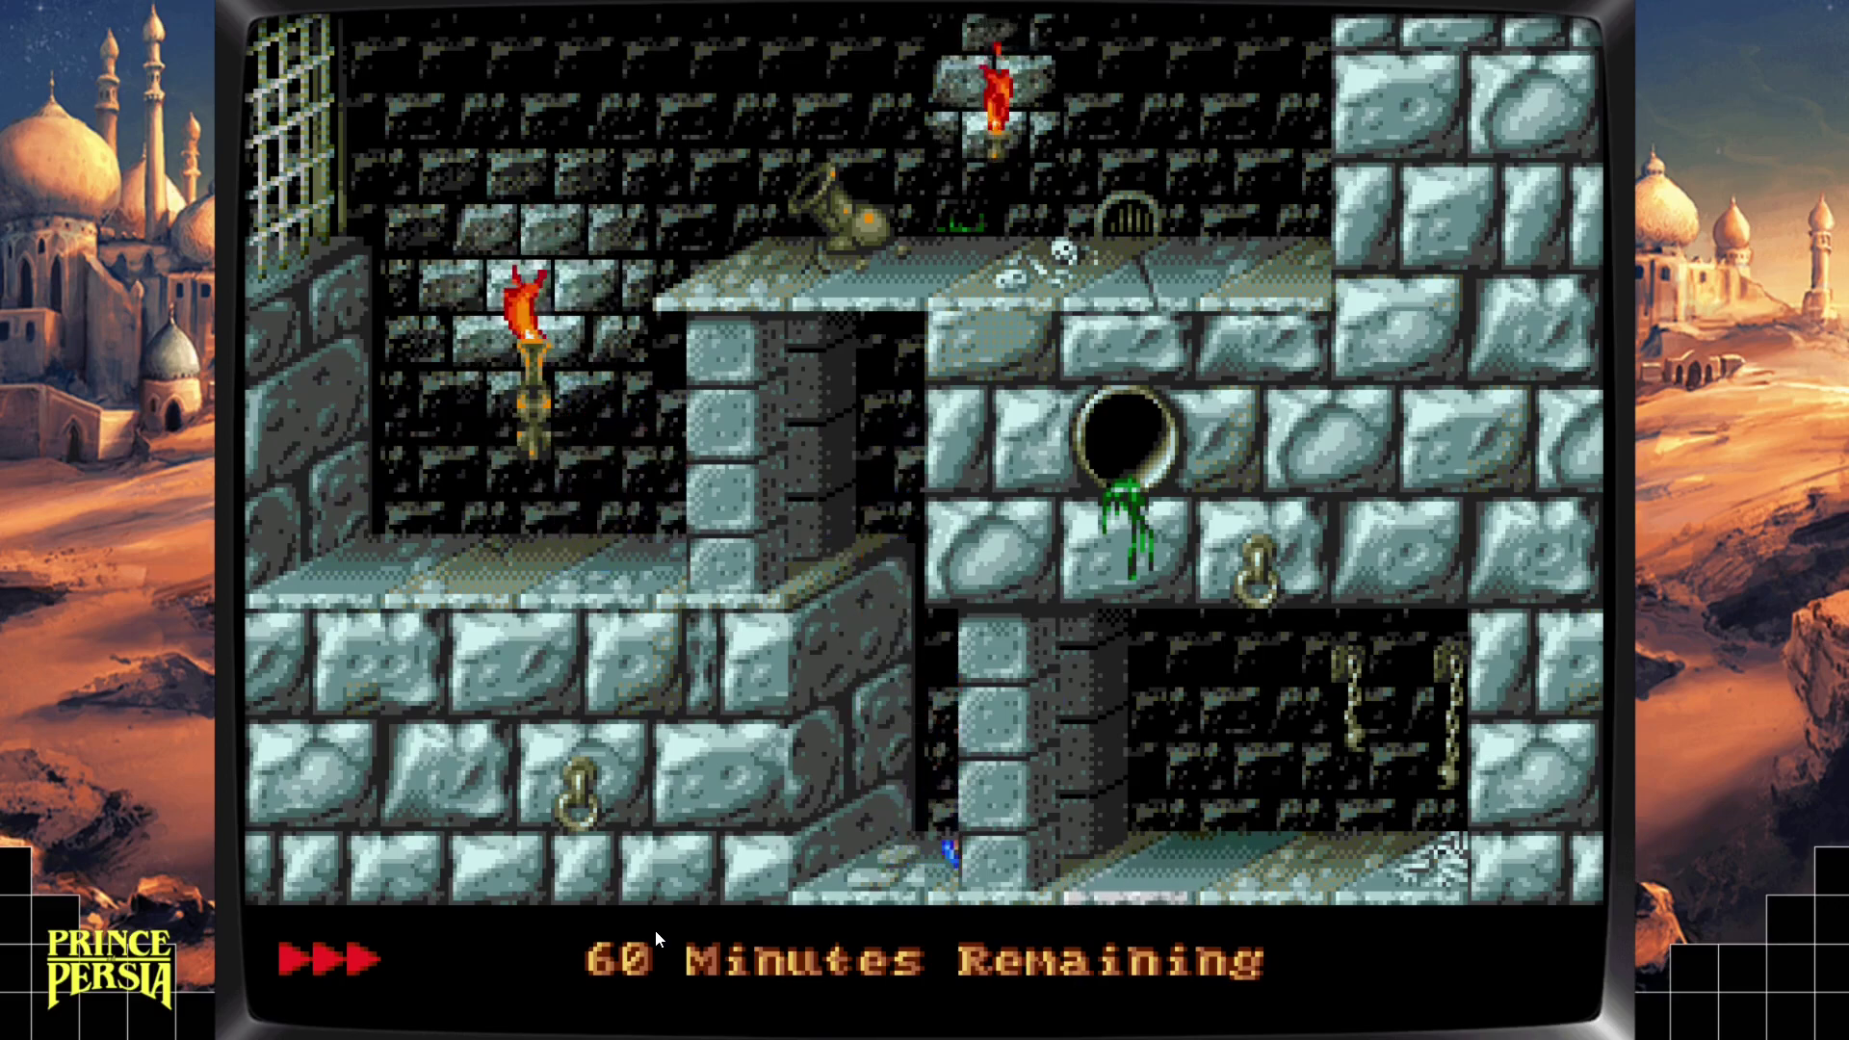
{"action": "key", "text": "Right"}
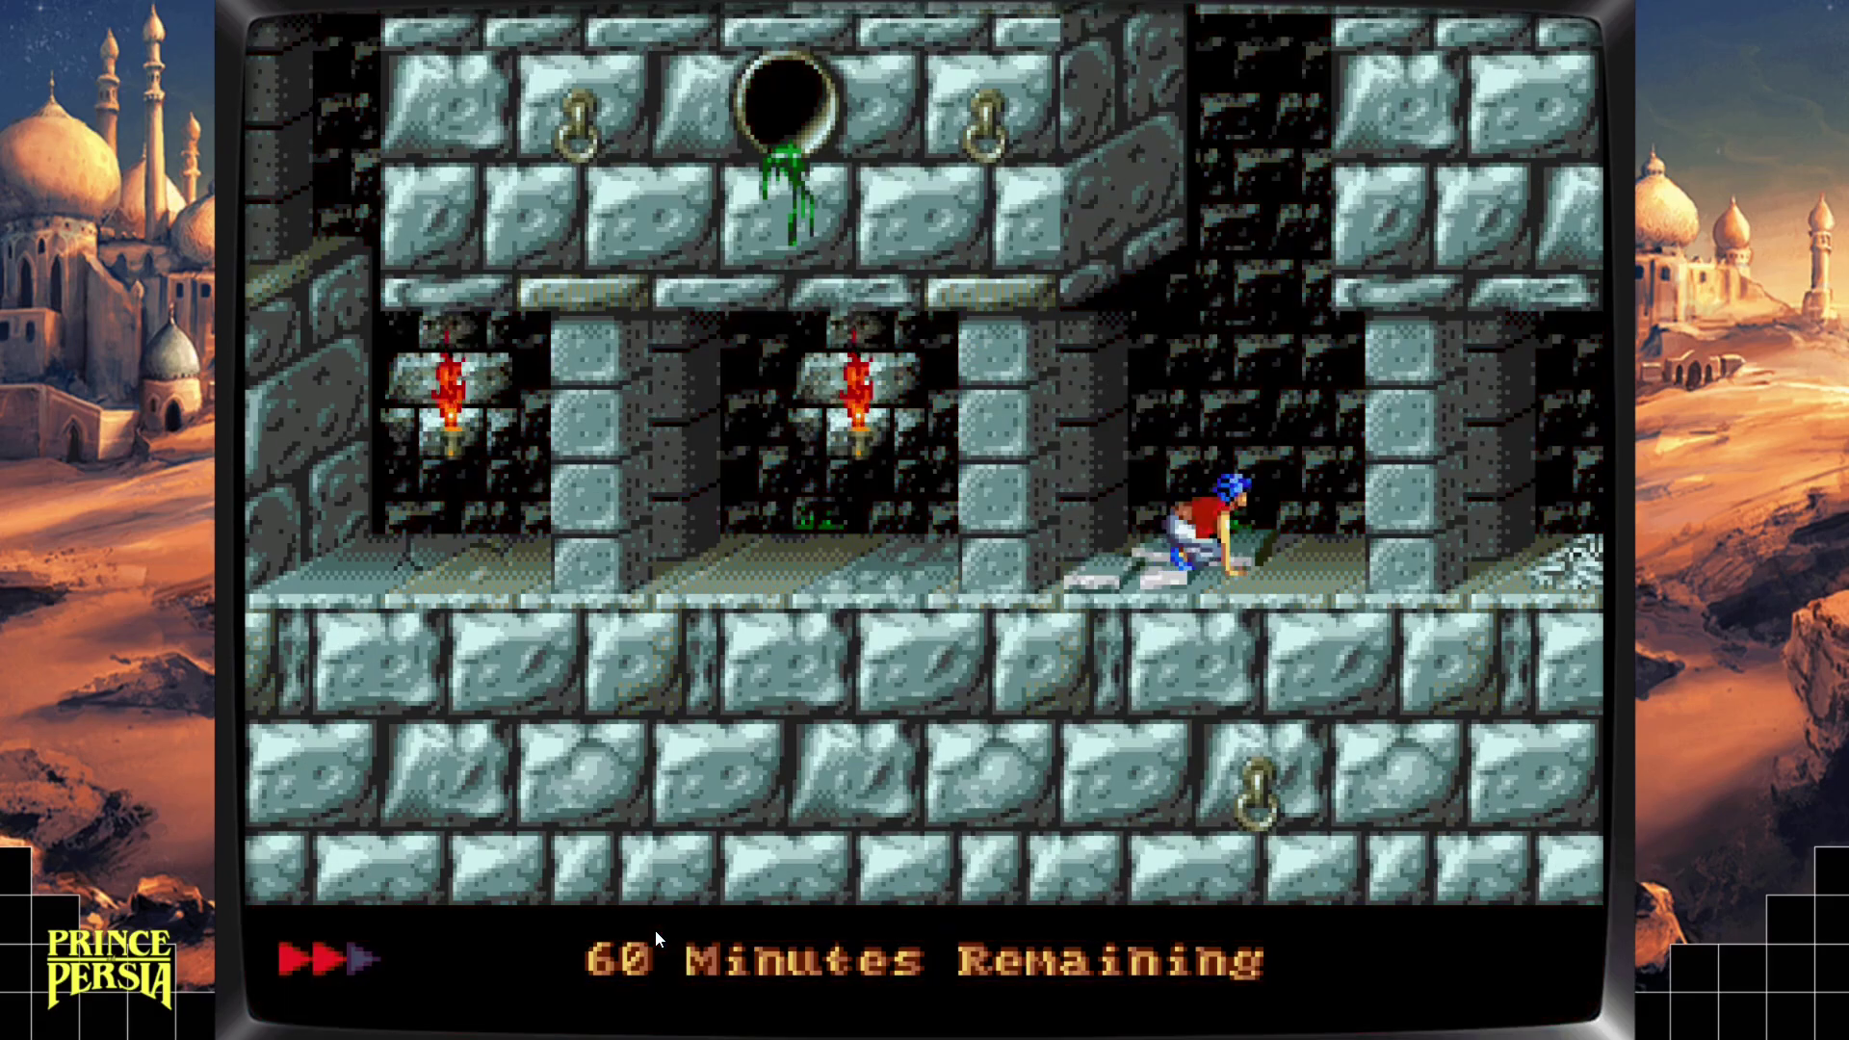
{"action": "key", "text": "Right"}
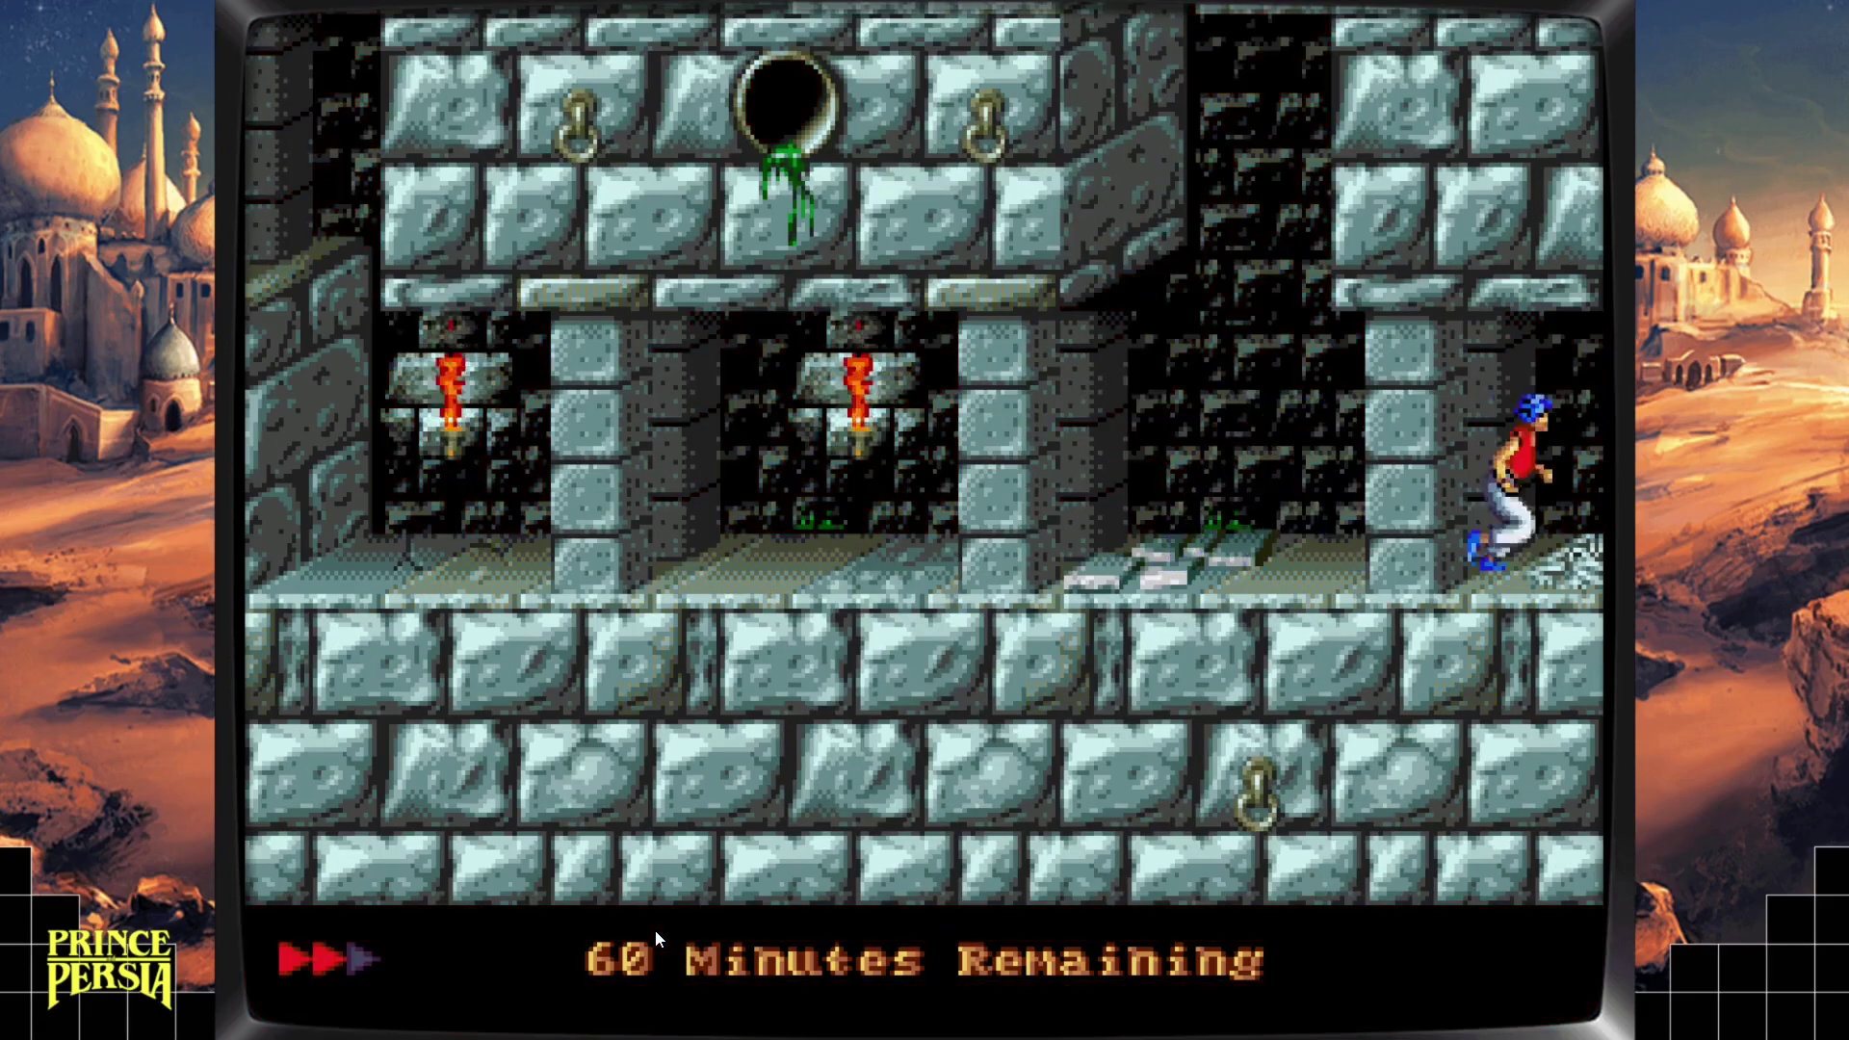
{"action": "key", "text": "Right"}
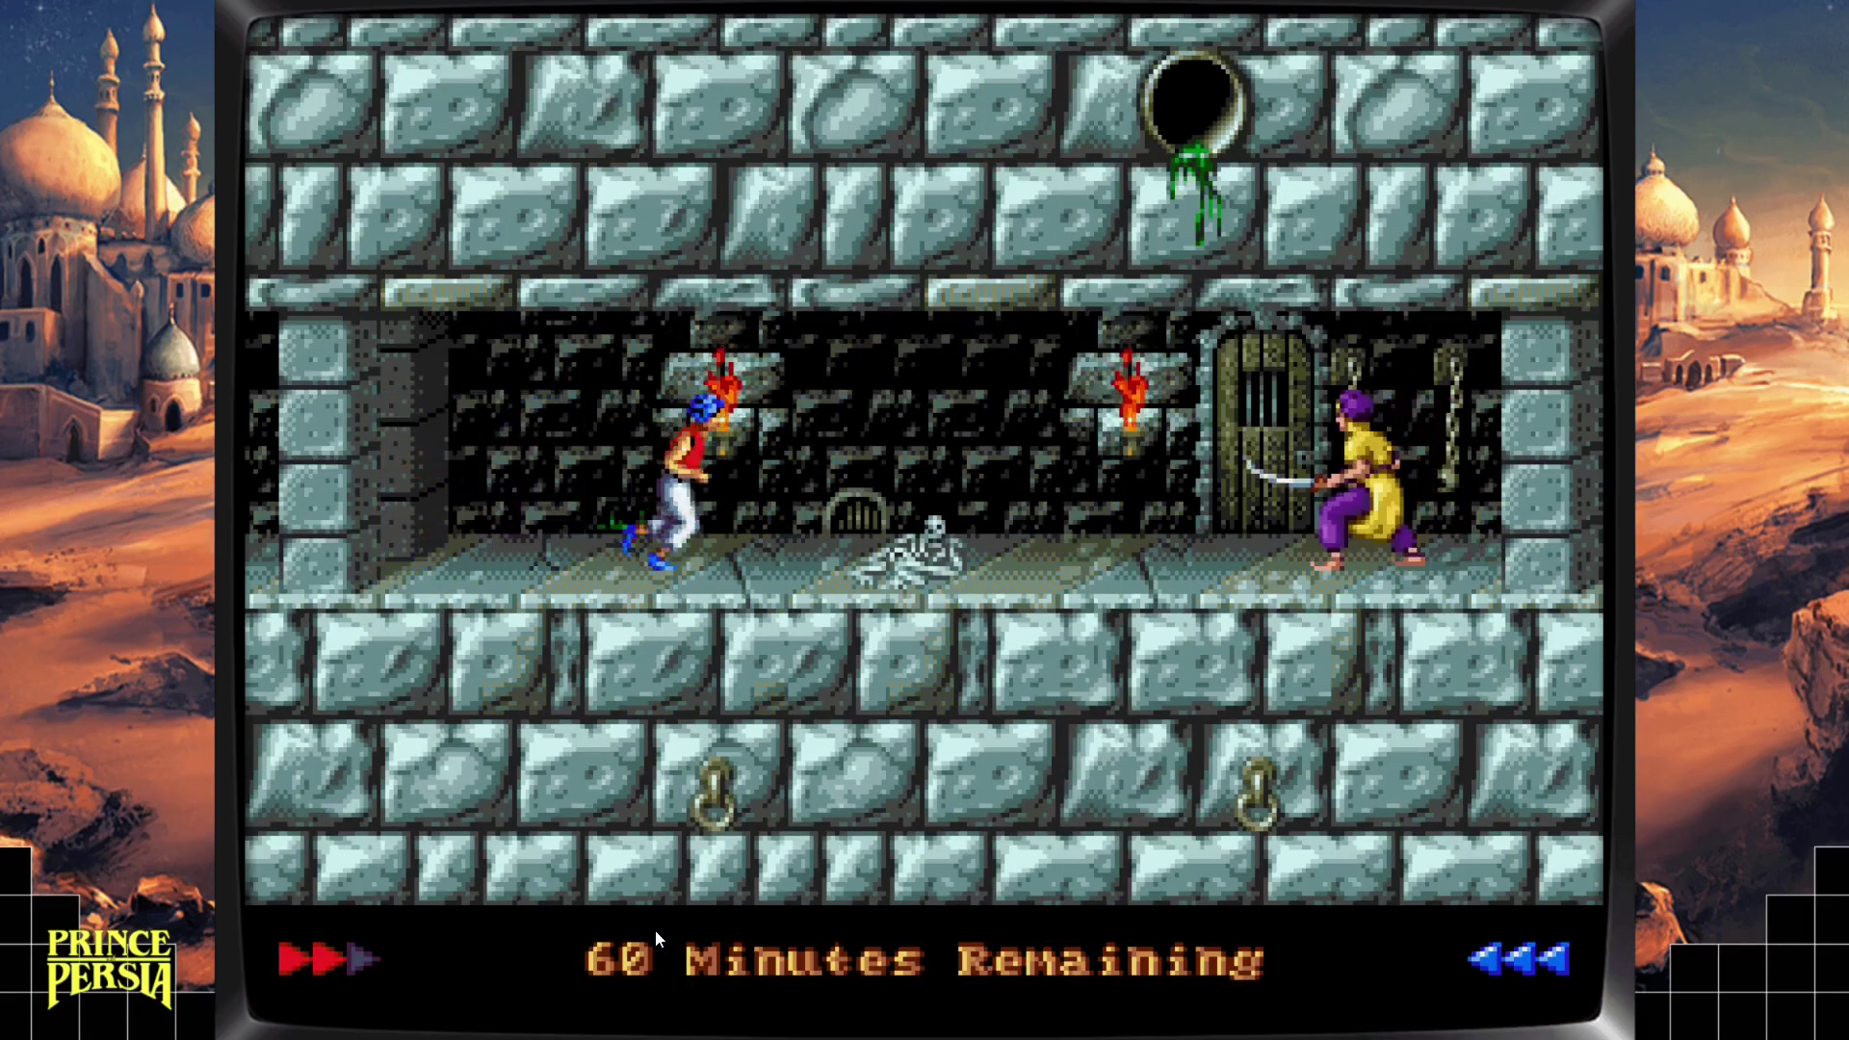
{"action": "key", "text": "Right"}
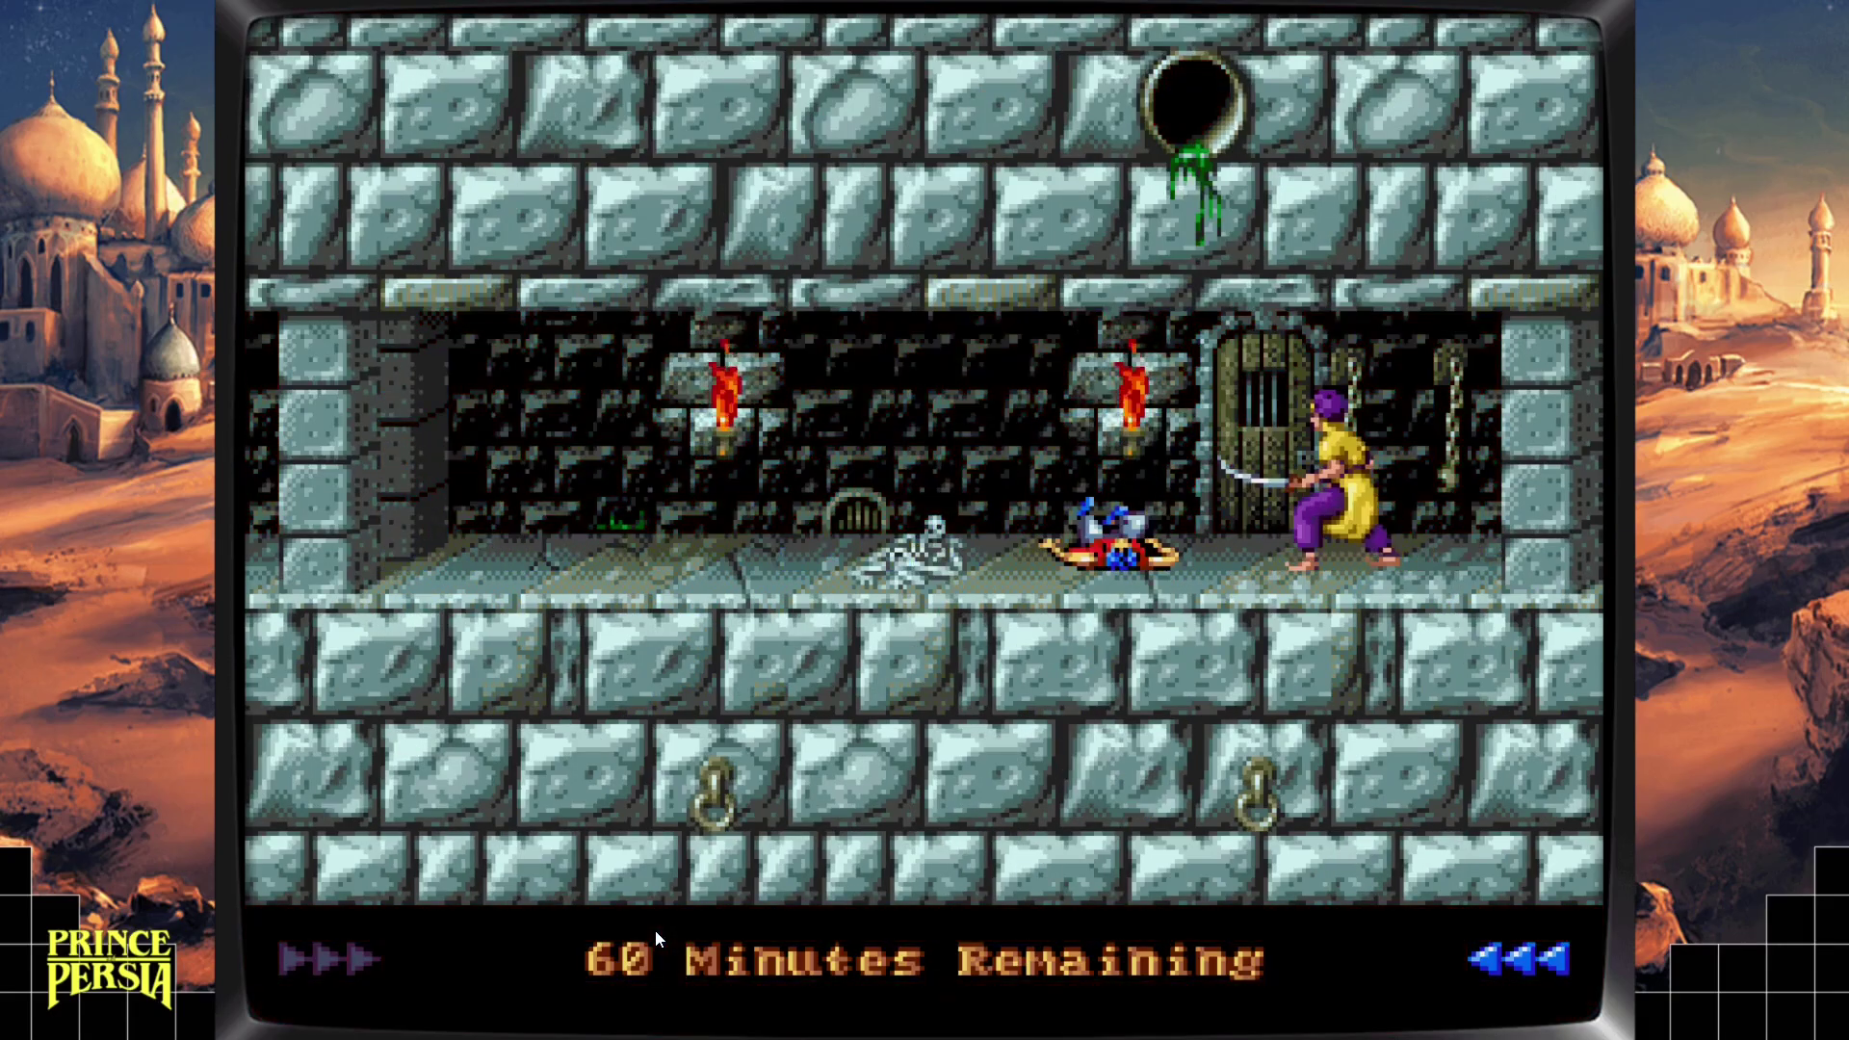